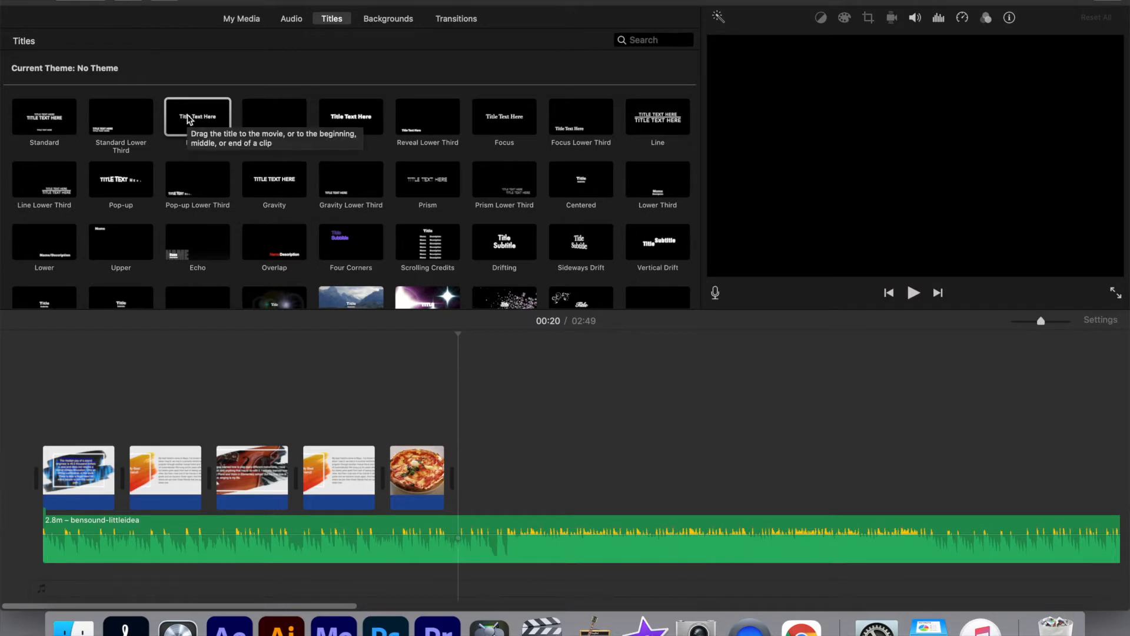
# Add the Expand title over the start of the pizza clip and set its text to "I Love Pizza"
pyautogui.click(189, 120)
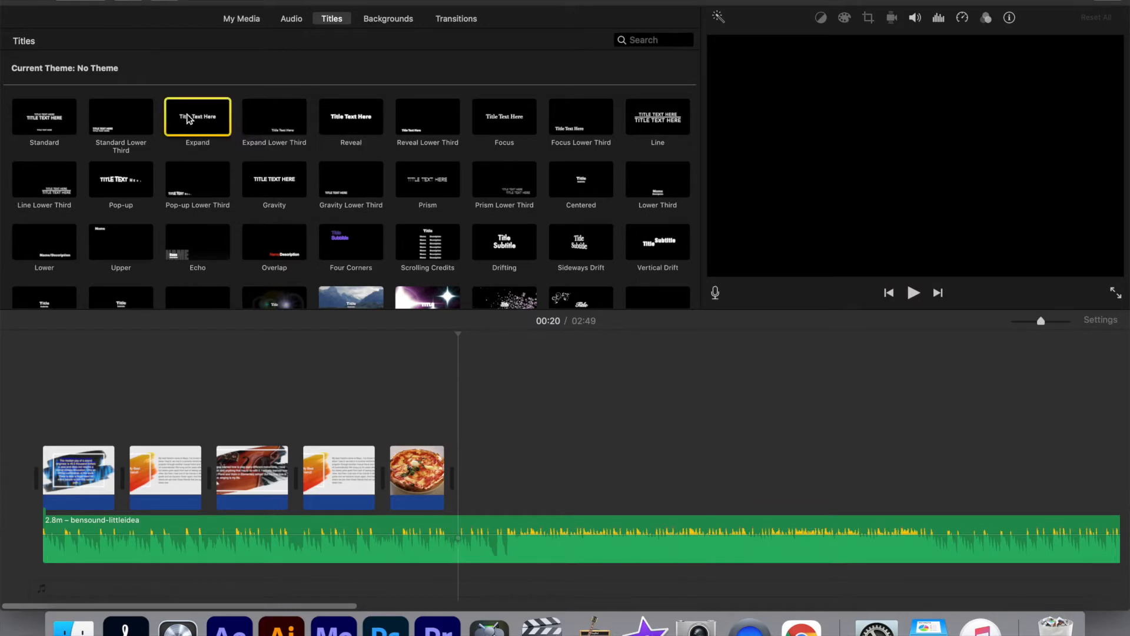
pyautogui.moveTo(188, 119); pyautogui.dragTo(400, 468)
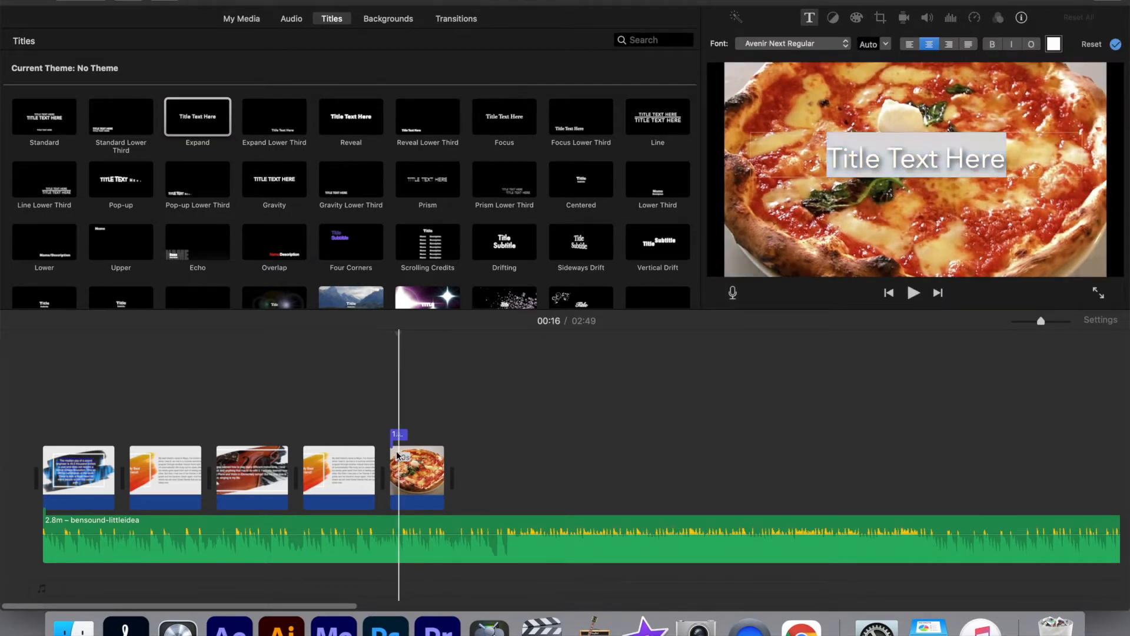
pyautogui.click(398, 436)
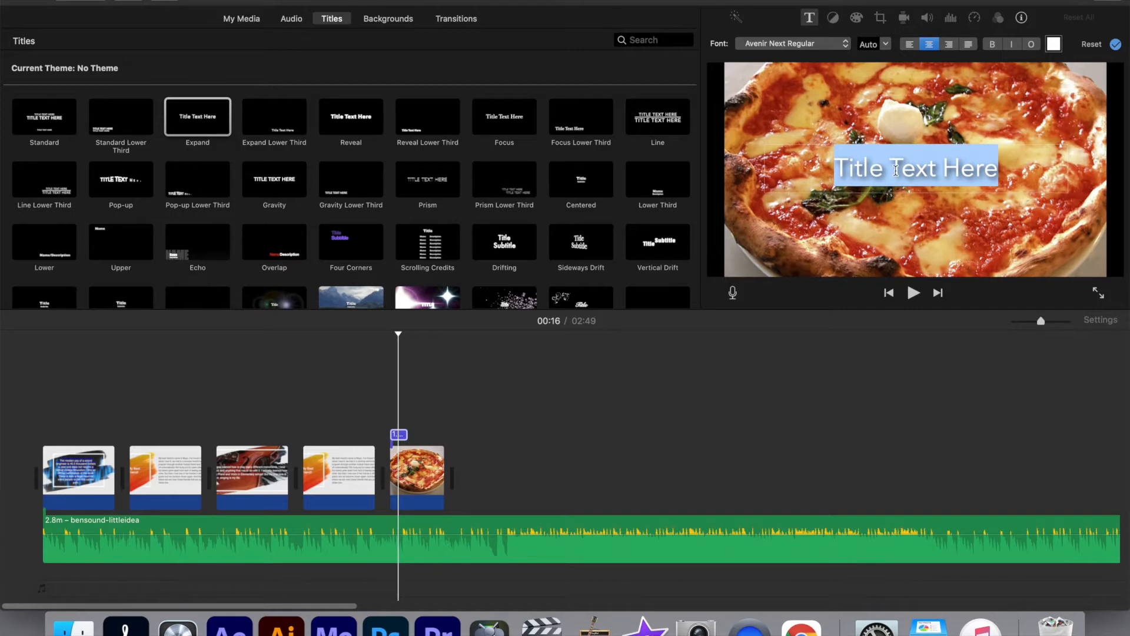
pyautogui.write('I Lo')
pyautogui.press('BackSpace')
pyautogui.write('ove Pizza')
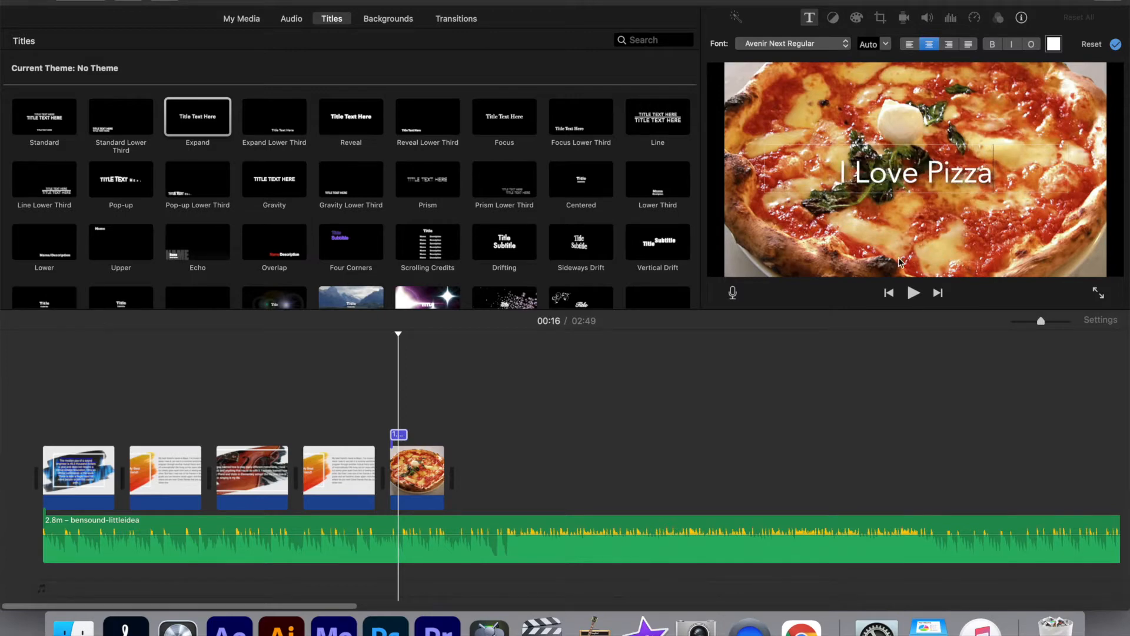
# Play back the pizza section of the timeline to check the title's timing, stopping after each pass
pyautogui.click(912, 293)
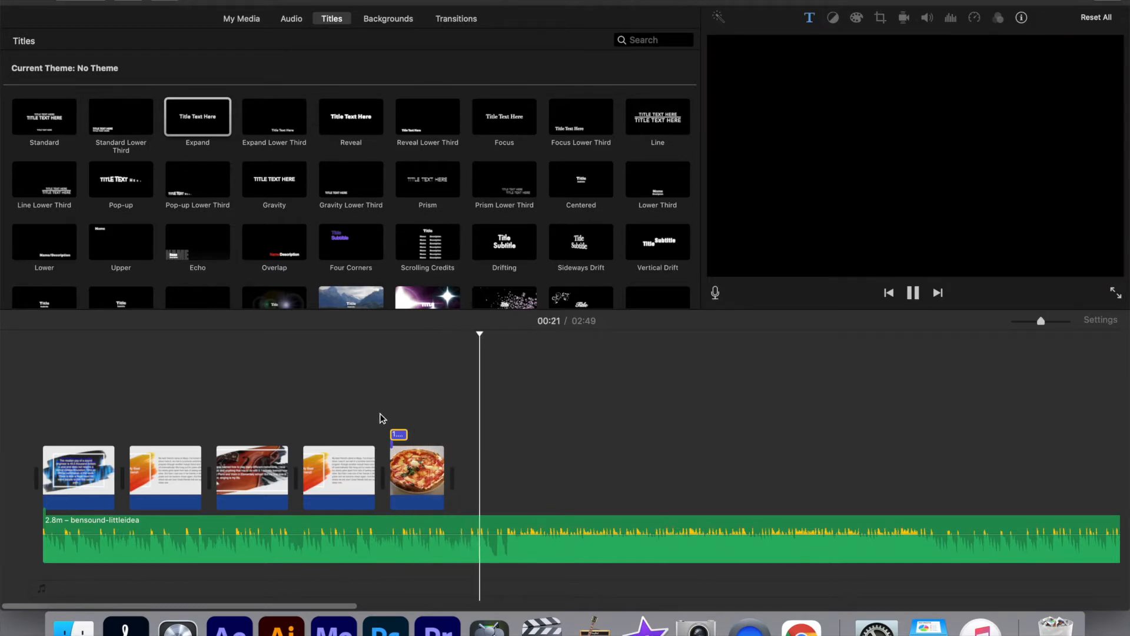
pyautogui.press('space')
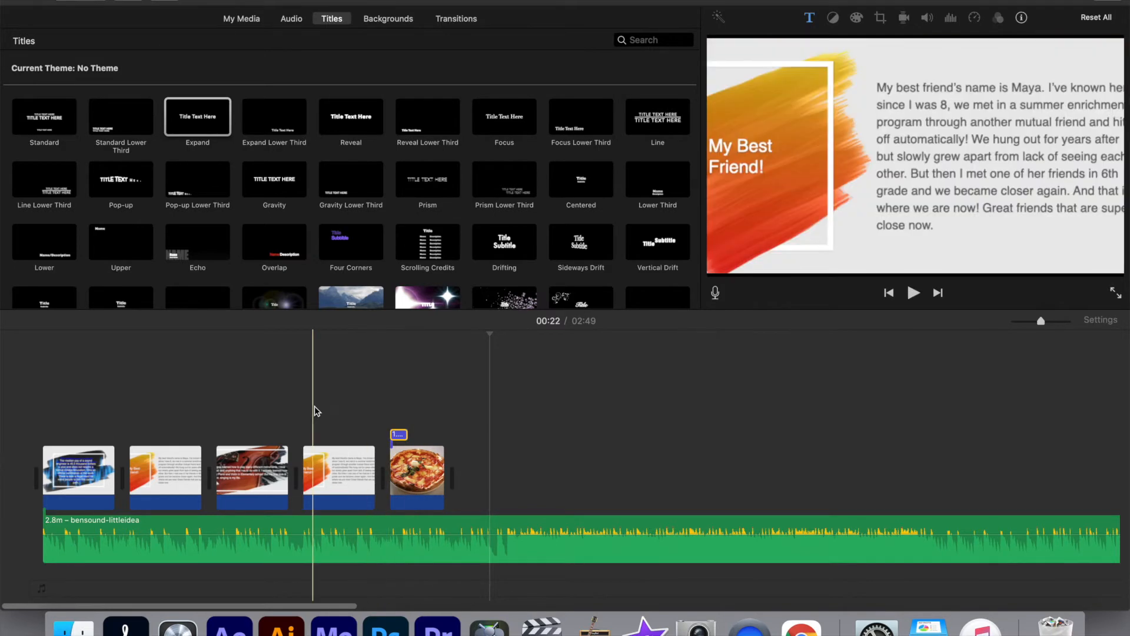
pyautogui.click(365, 399)
pyautogui.press('space')
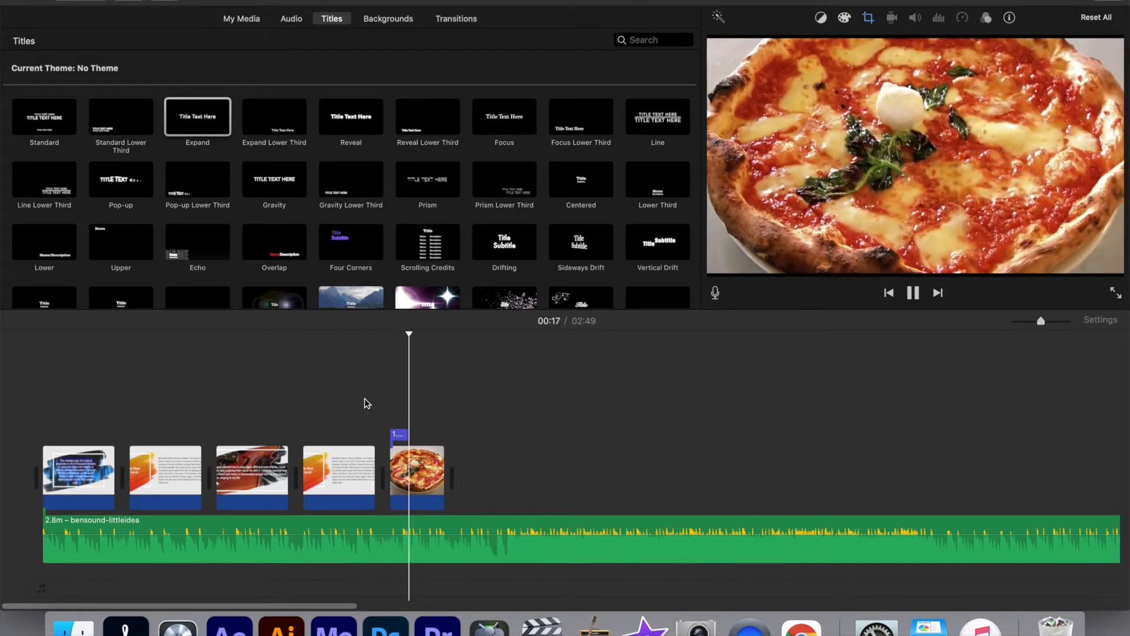
pyautogui.press('space')
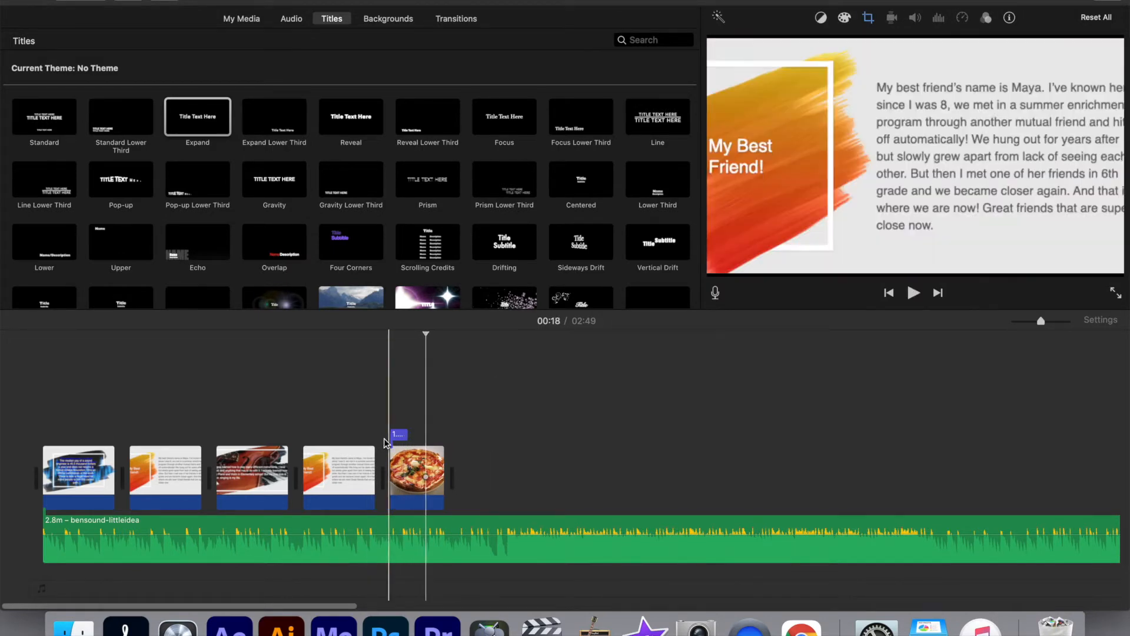
# Extend the "I Love Pizza" title to 4.0 s so it spans the pizza clip, and play it back
pyautogui.click(397, 436)
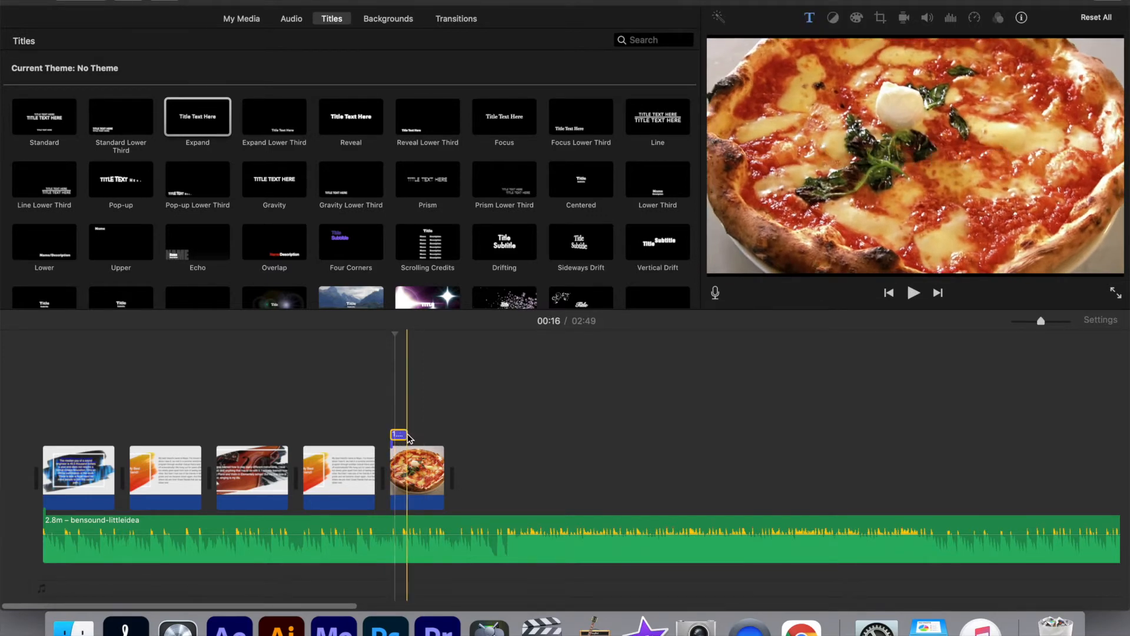
pyautogui.moveTo(407, 436); pyautogui.dragTo(445, 435)
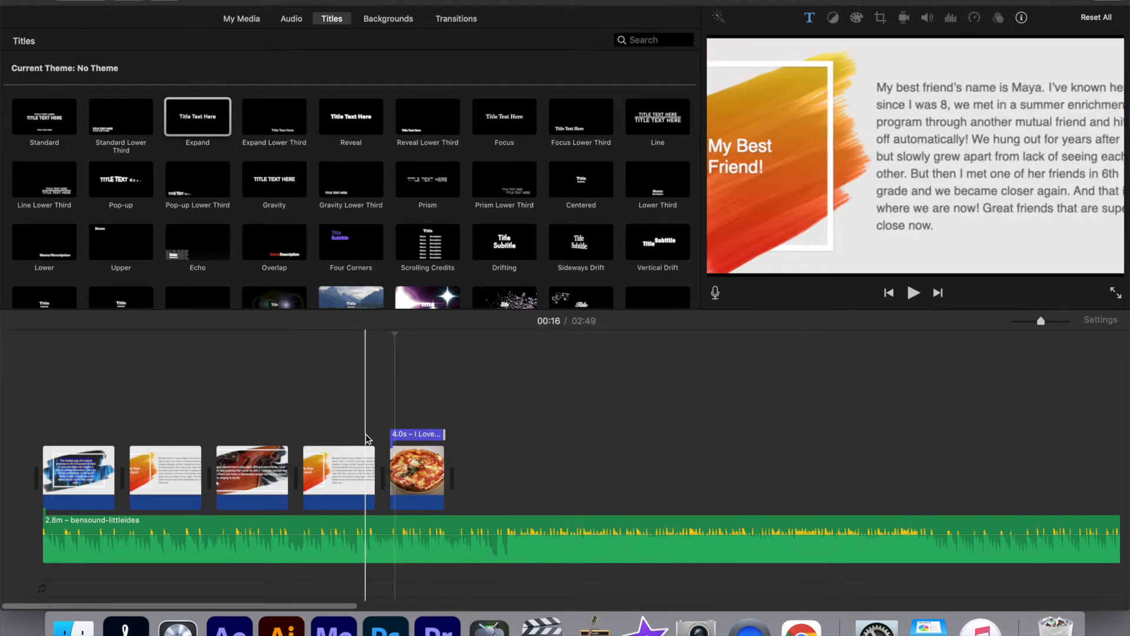
pyautogui.press('space')
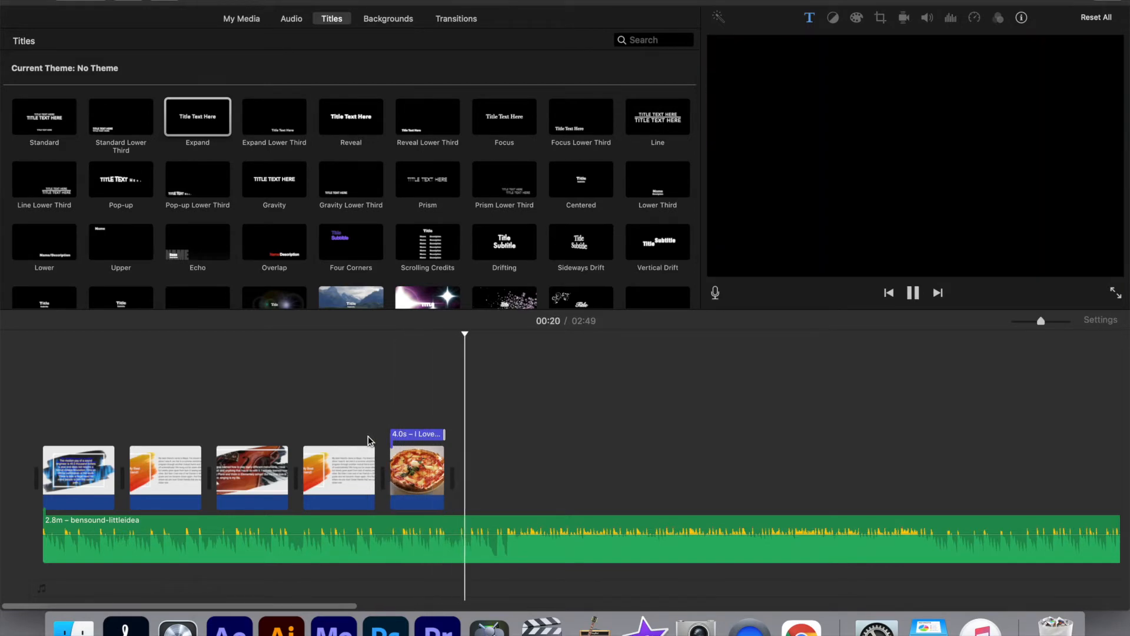
pyautogui.press('space')
pyautogui.click(400, 439)
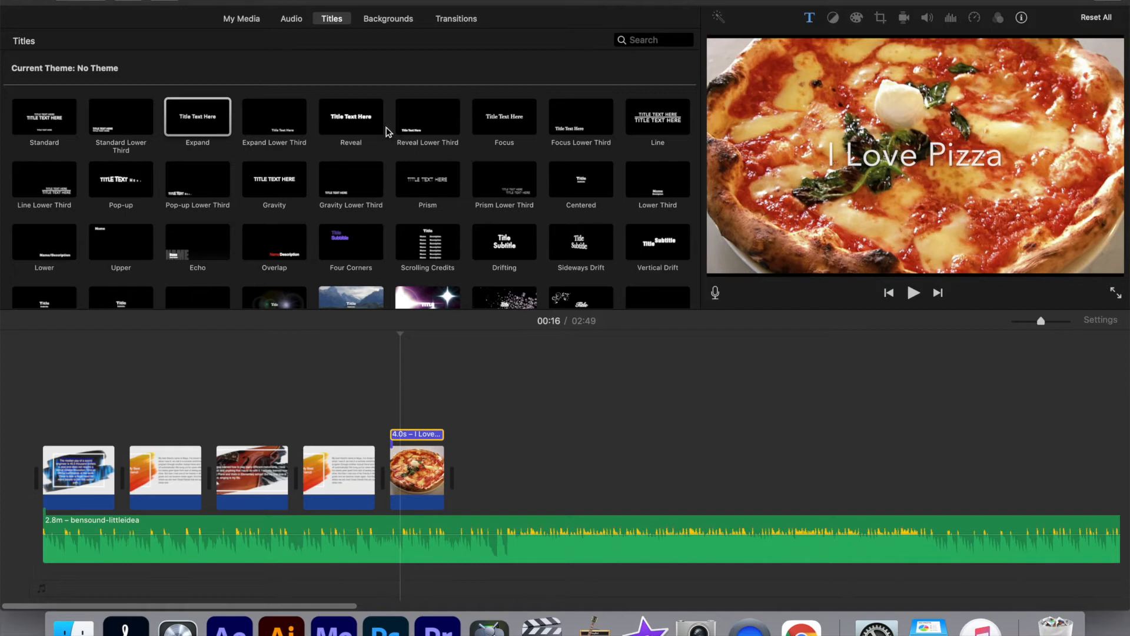
# Add the Lower title over the start of the pizza clip
pyautogui.click(353, 121)
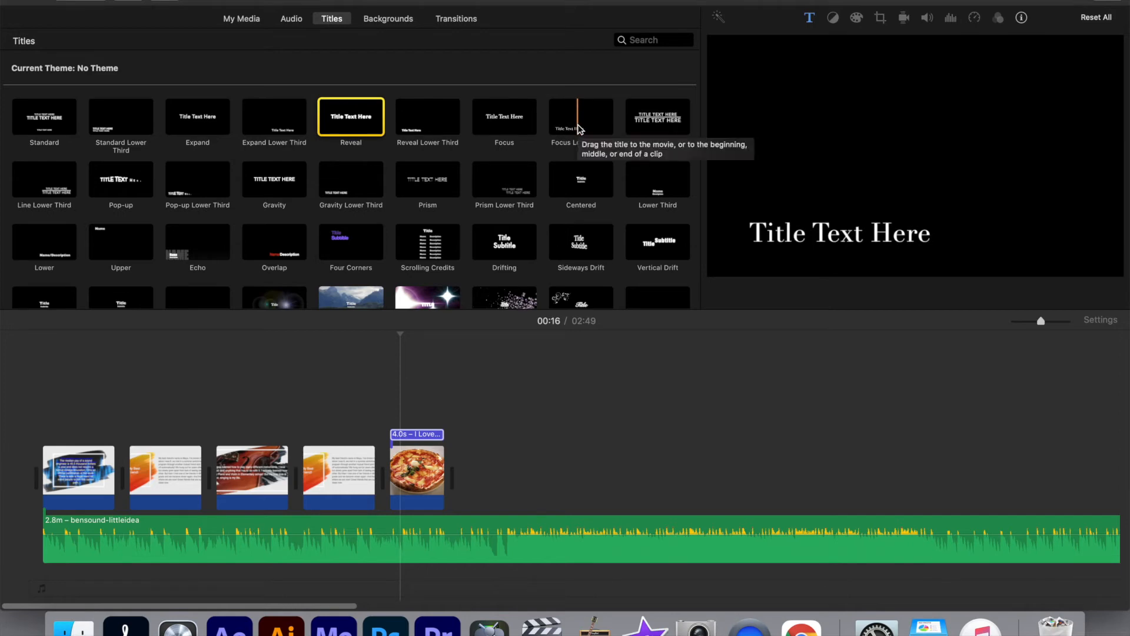
pyautogui.click(54, 251)
pyautogui.moveTo(53, 251); pyautogui.dragTo(399, 461)
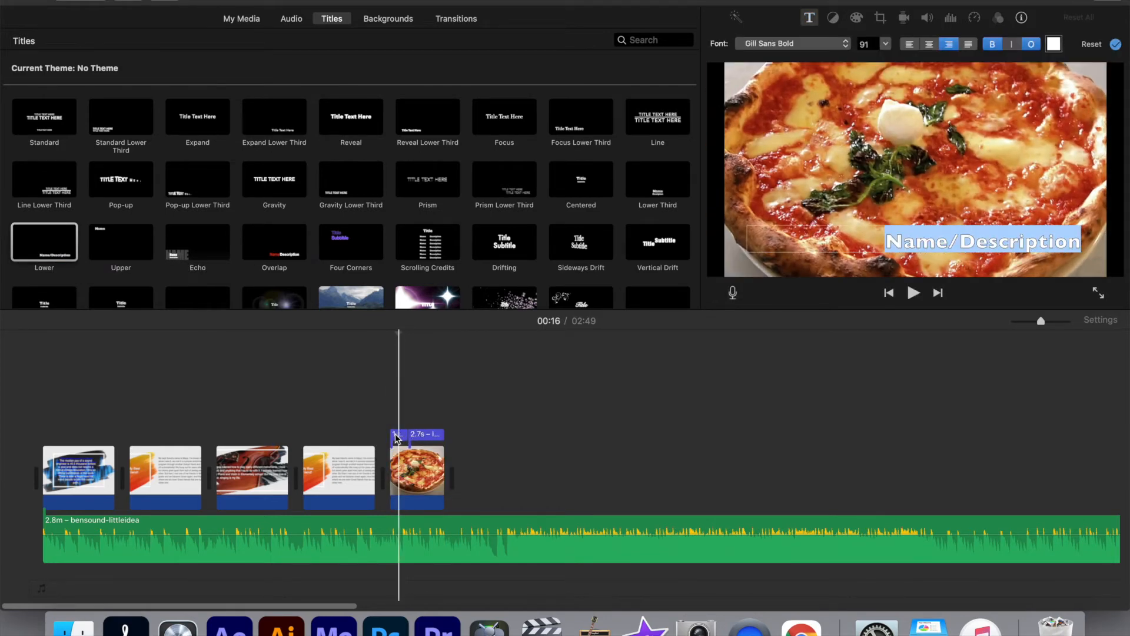
# Delete the remaining "I Love Pizza" Expand title above the pizza clip
pyautogui.click(426, 438)
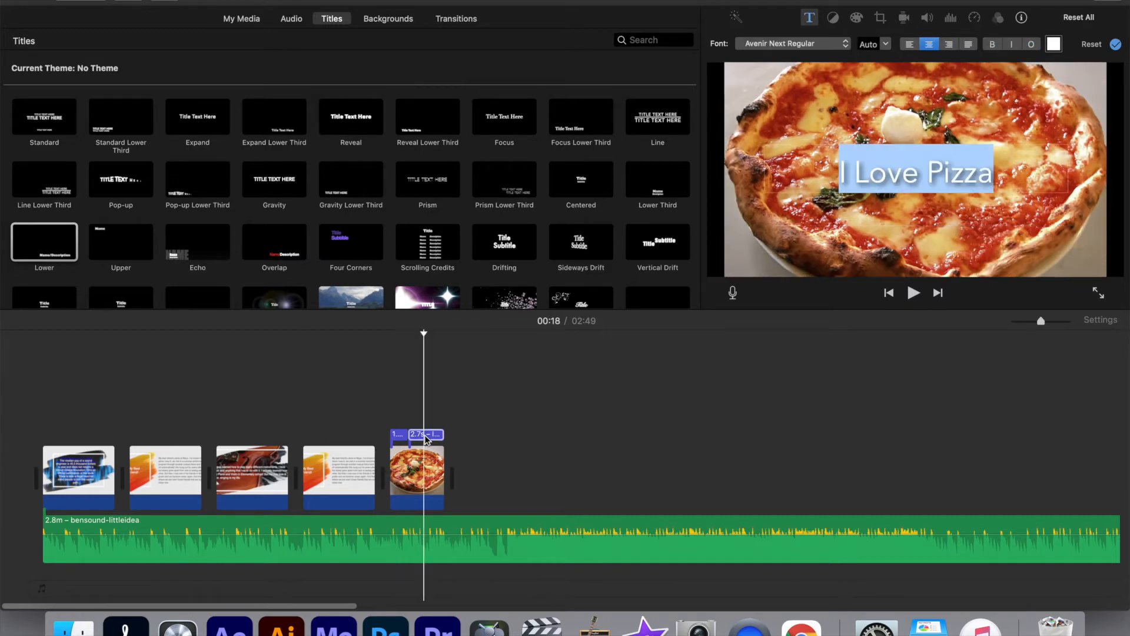
pyautogui.press('BackSpace')
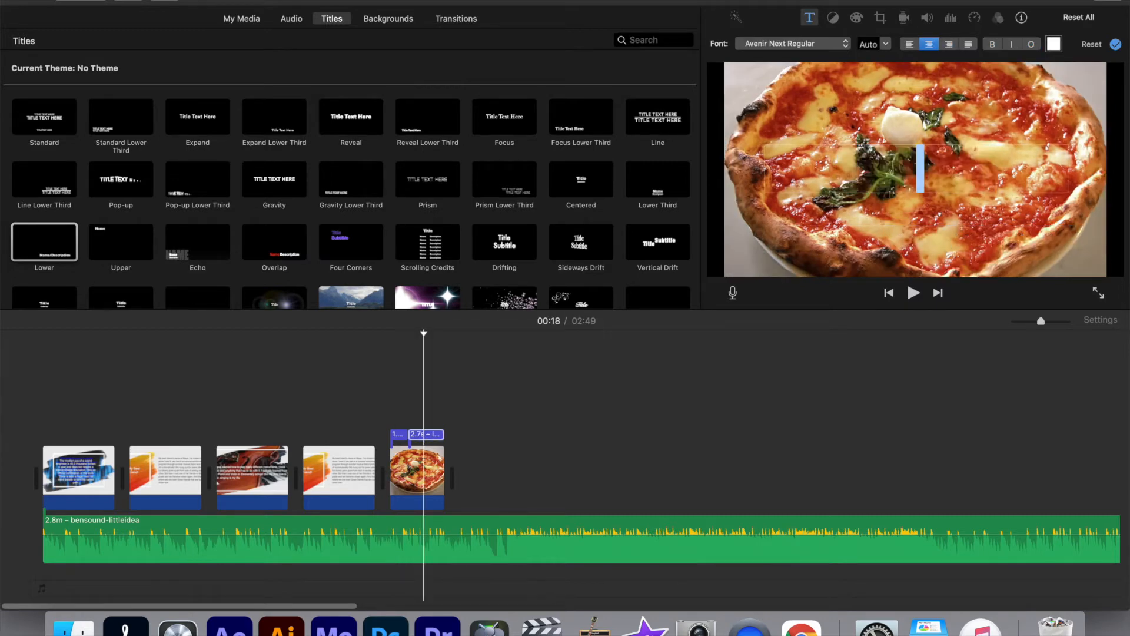
pyautogui.click(431, 439)
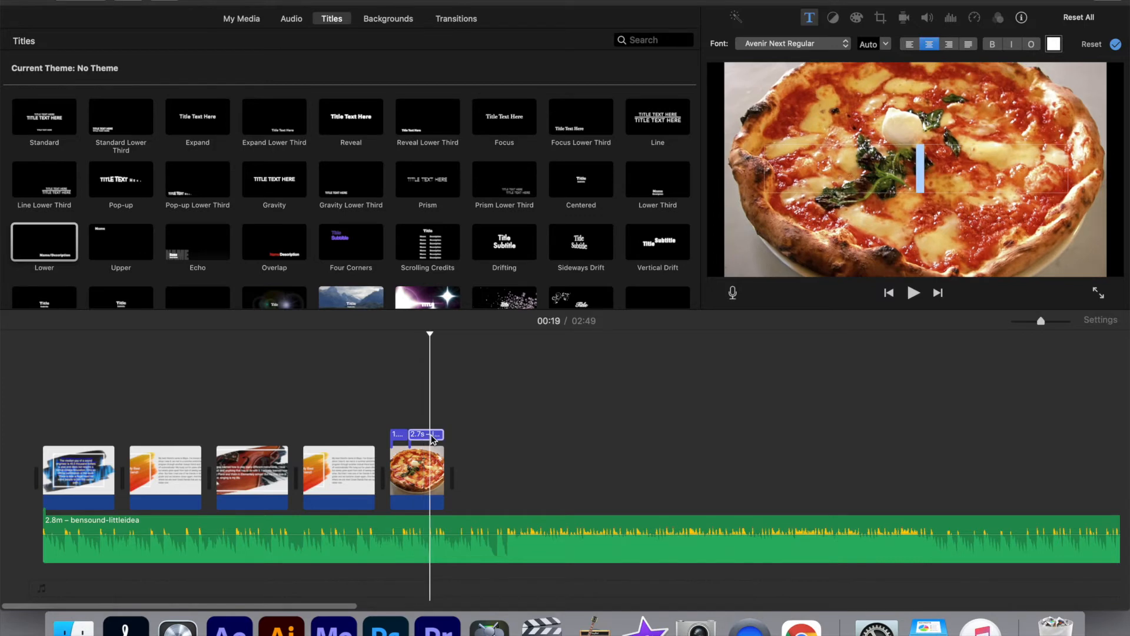
pyautogui.rightClick(432, 439)
pyautogui.click(459, 458)
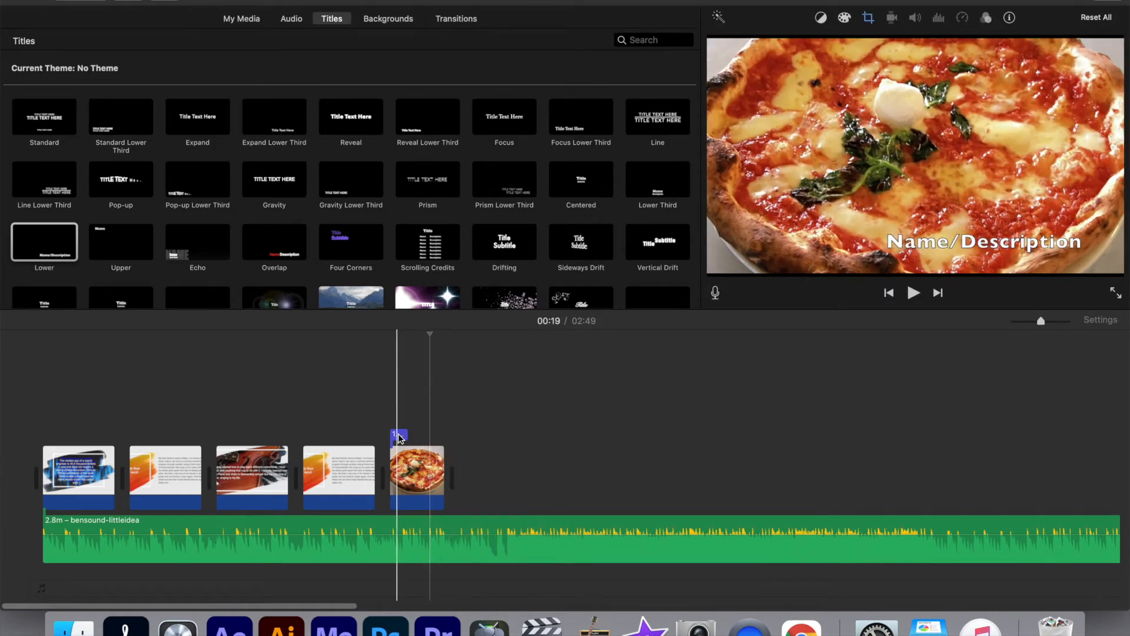
# Extend the Lower title to 4.0 s across the pizza clip and replace its text with "I Love Pizza"
pyautogui.moveTo(406, 435); pyautogui.dragTo(443, 438)
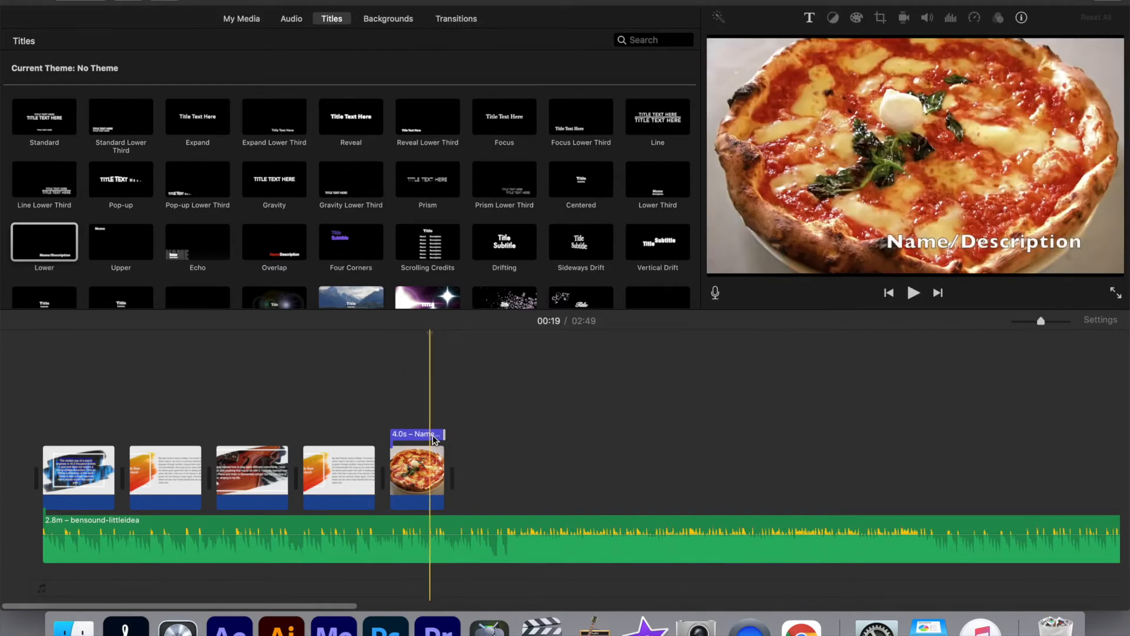
pyautogui.doubleClick(914, 243)
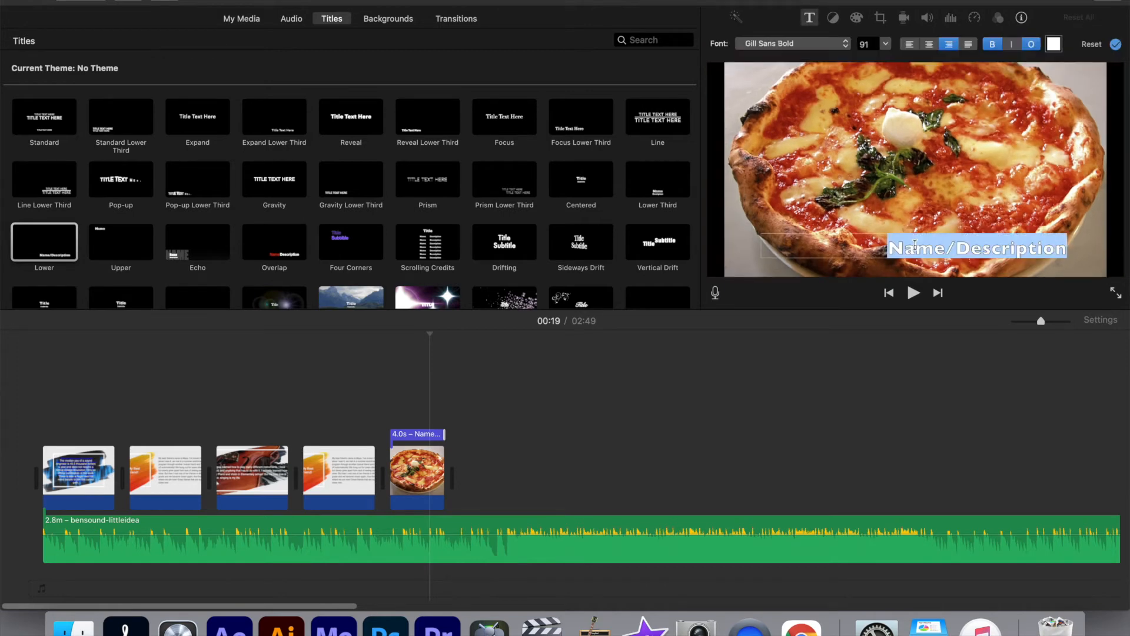
pyautogui.press('BackSpace')
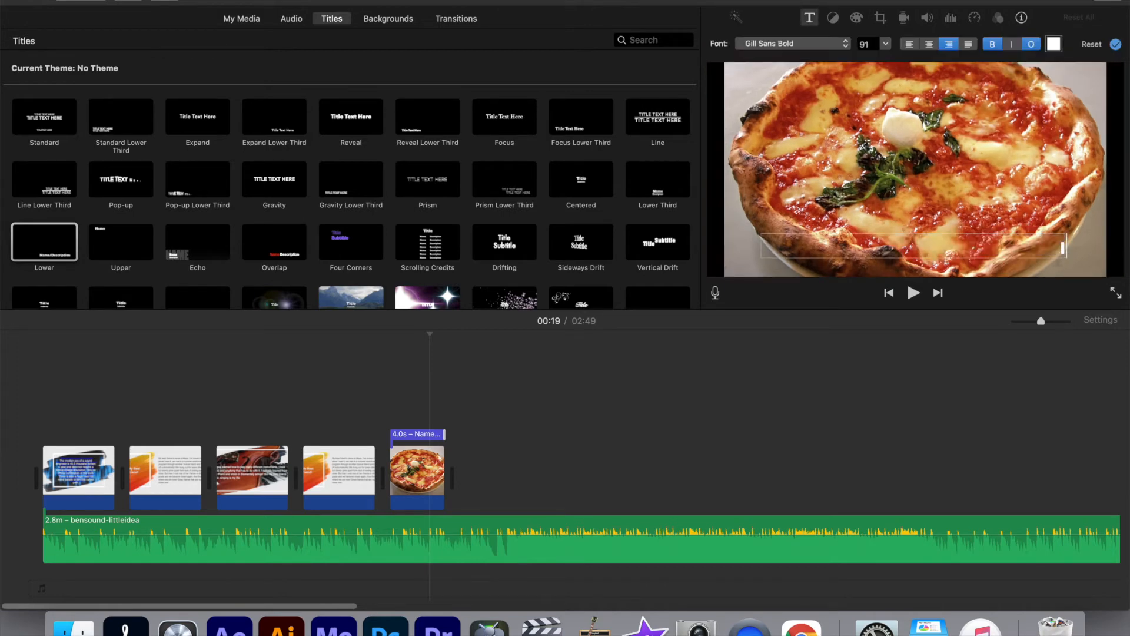
pyautogui.write('I Love Pizza')
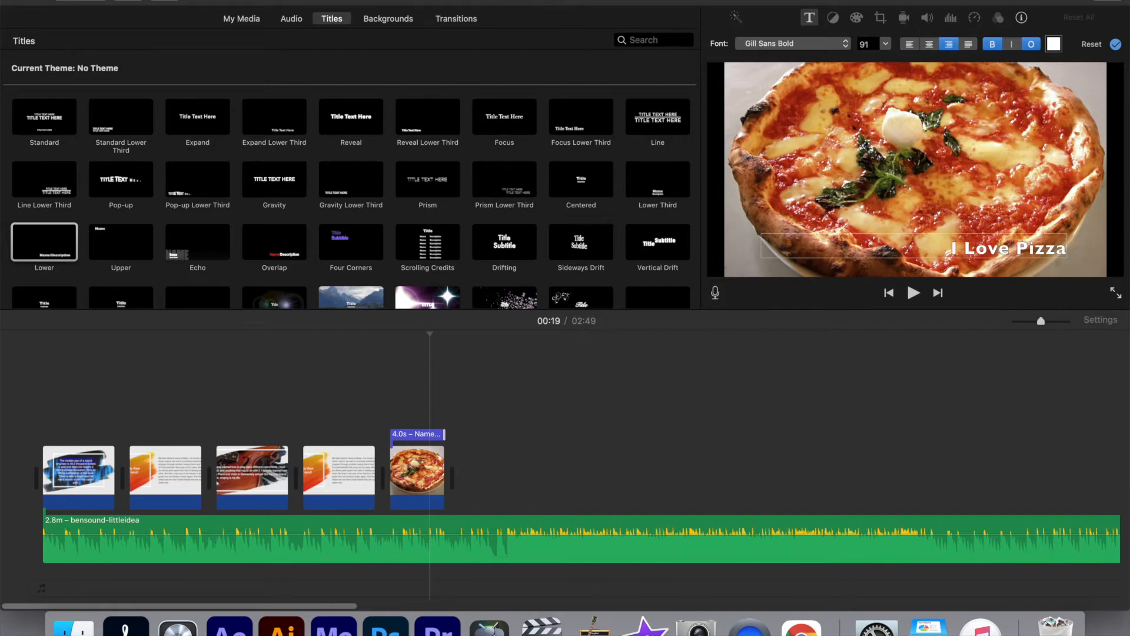
# Try centre and left alignment on the "I Love Pizza" title text, and return it to right alignment
pyautogui.moveTo(943, 244); pyautogui.dragTo(1064, 246)
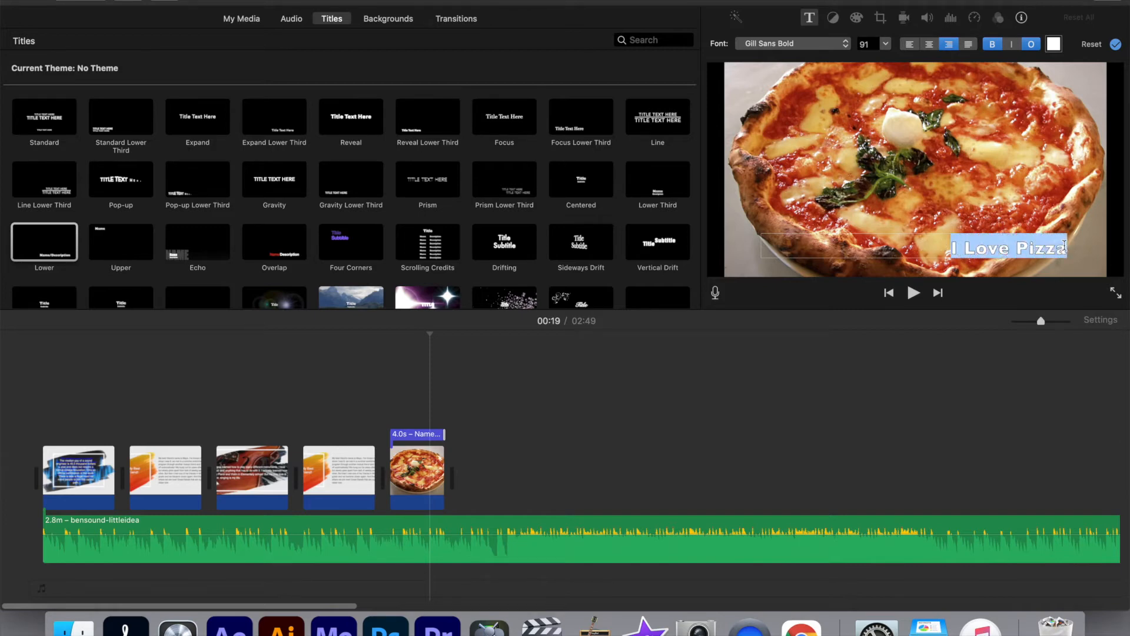
pyautogui.click(929, 45)
pyautogui.click(909, 45)
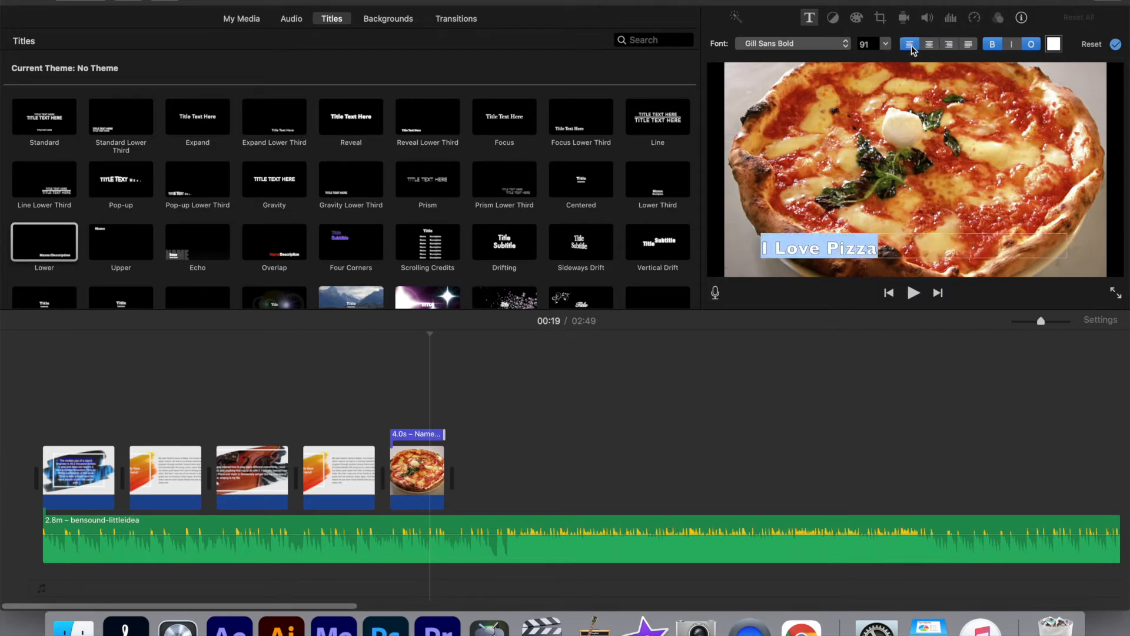
pyautogui.click(952, 45)
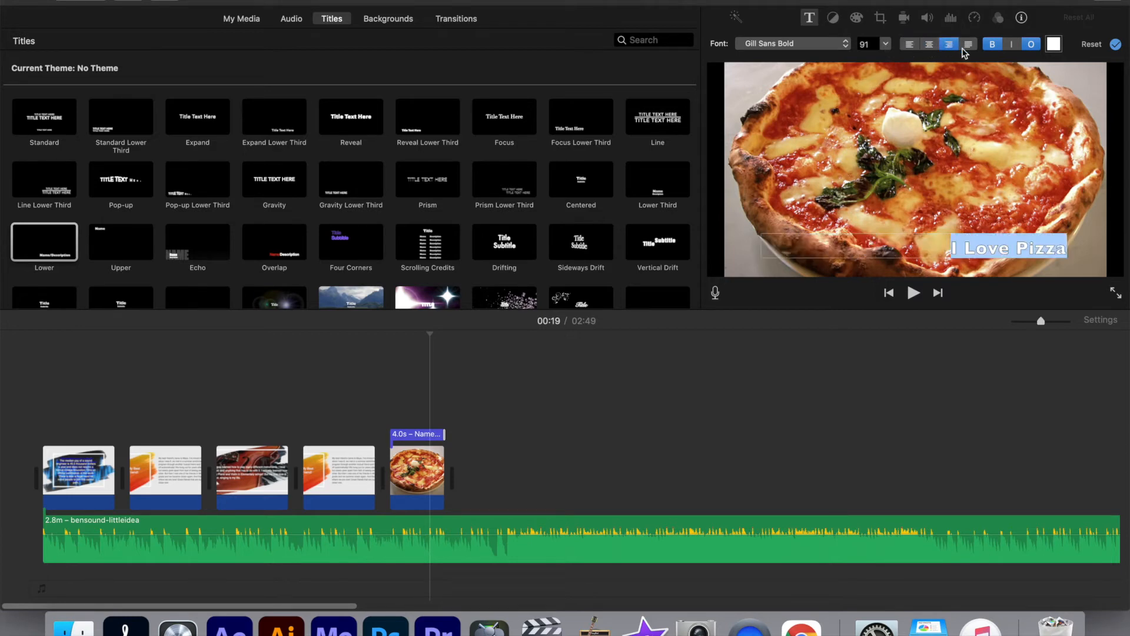
# Try bold and italic on the selected title text, leaving both styles off and the outline on
pyautogui.click(992, 47)
pyautogui.click(1006, 44)
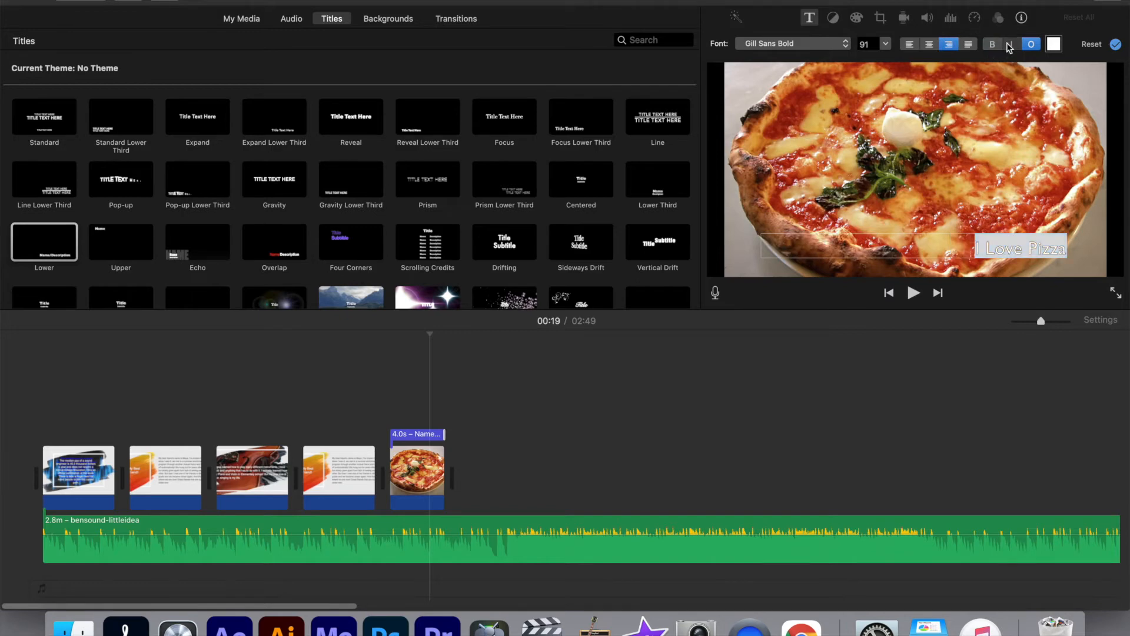
pyautogui.click(994, 45)
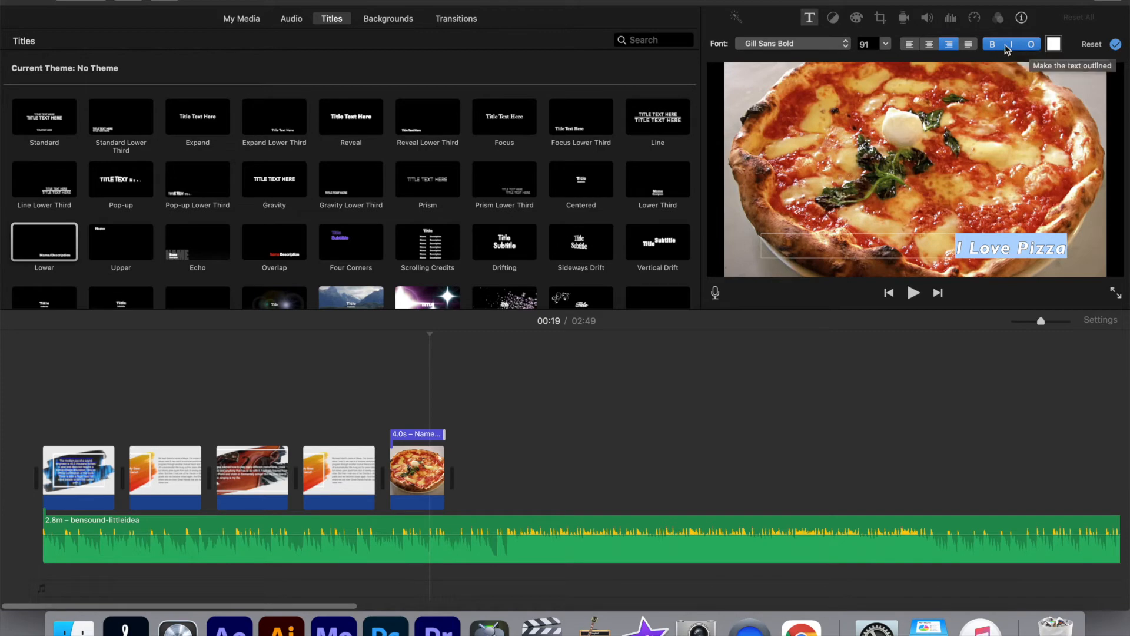
pyautogui.click(993, 44)
pyautogui.click(1011, 45)
# Set the title text to the Brush Script MT Italic font at size 102
pyautogui.click(846, 47)
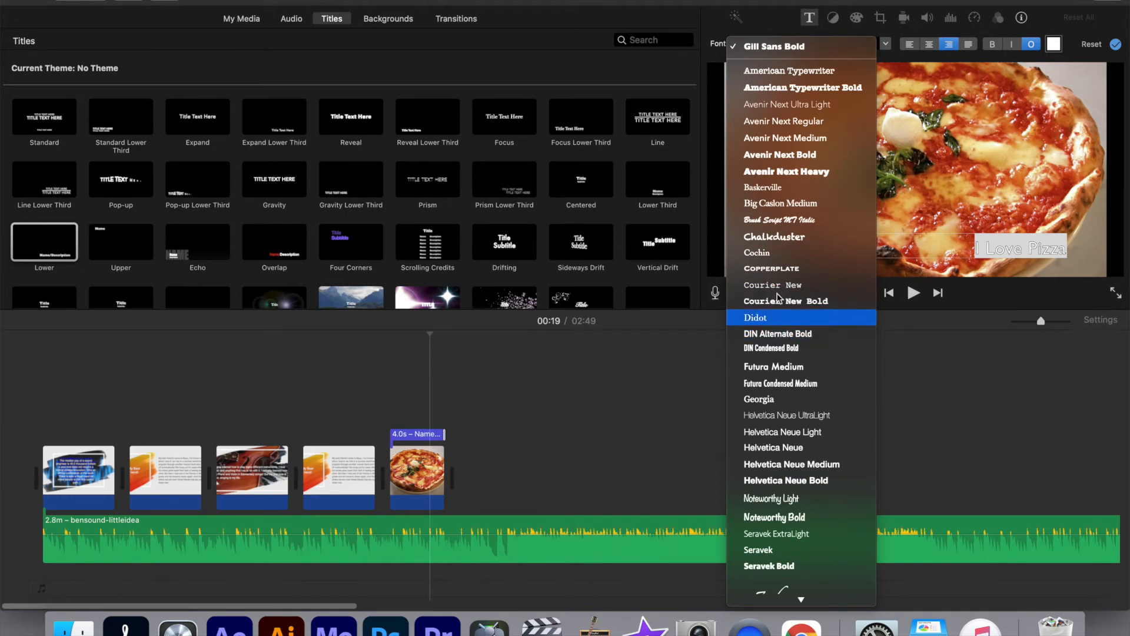
pyautogui.click(767, 222)
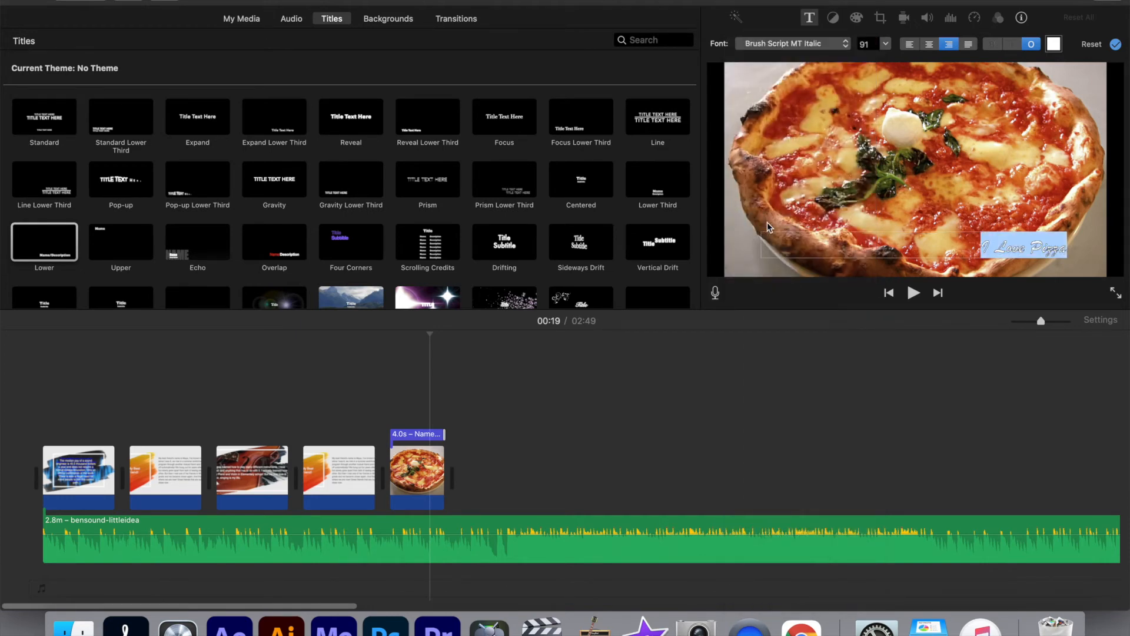
pyautogui.click(885, 43)
pyautogui.click(872, 100)
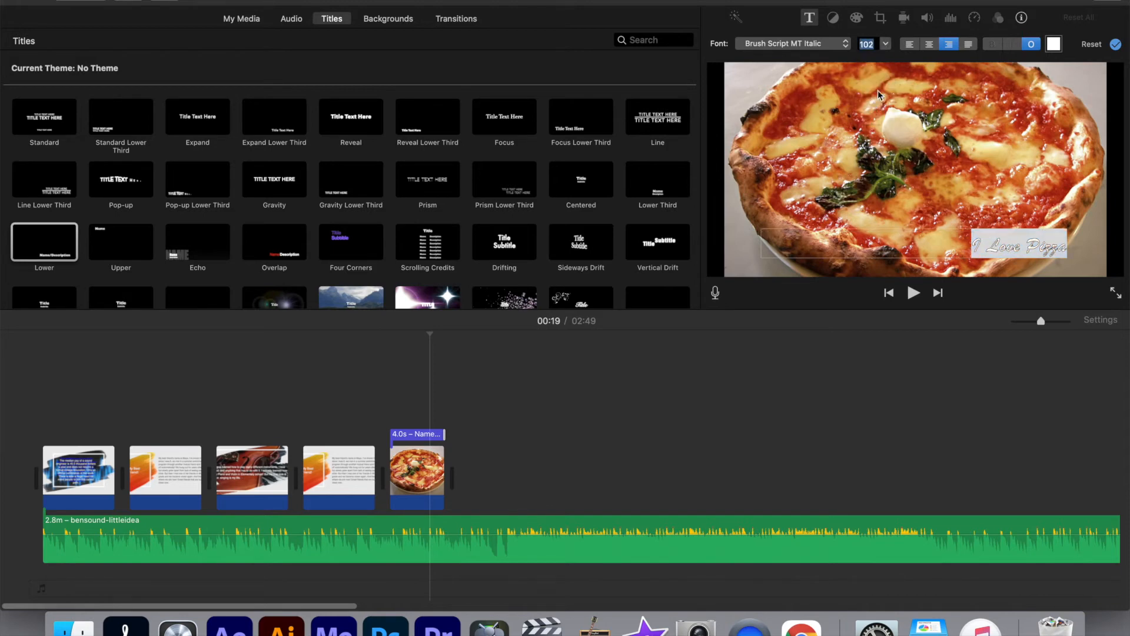
# Change the title text's font to Avenir Next Bold
pyautogui.click(831, 42)
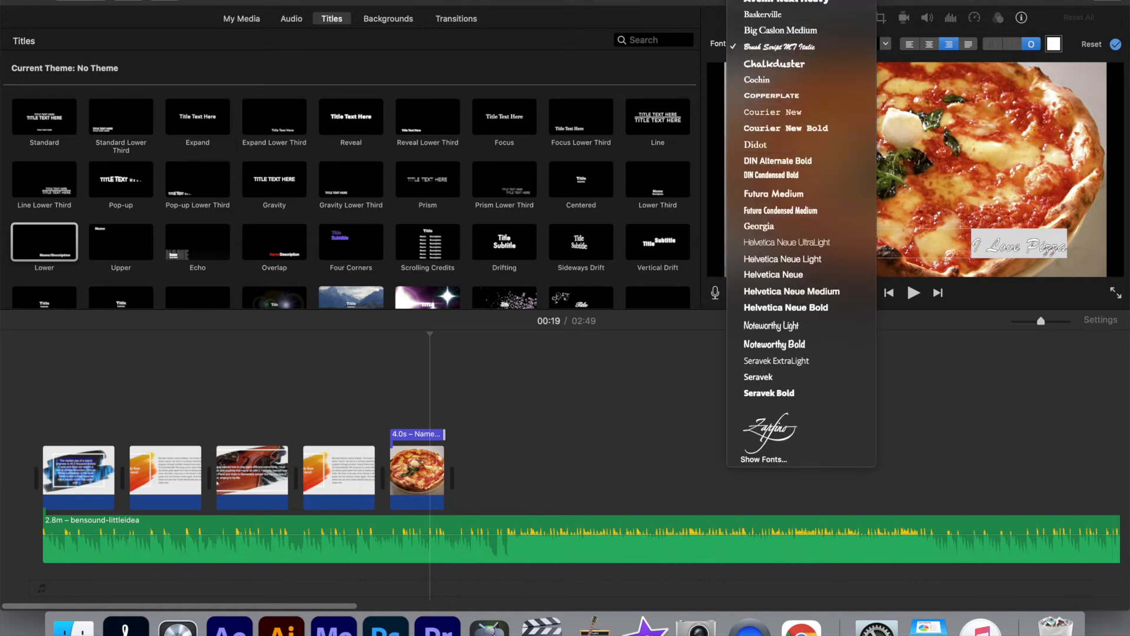
pyautogui.moveTo(789, 1)
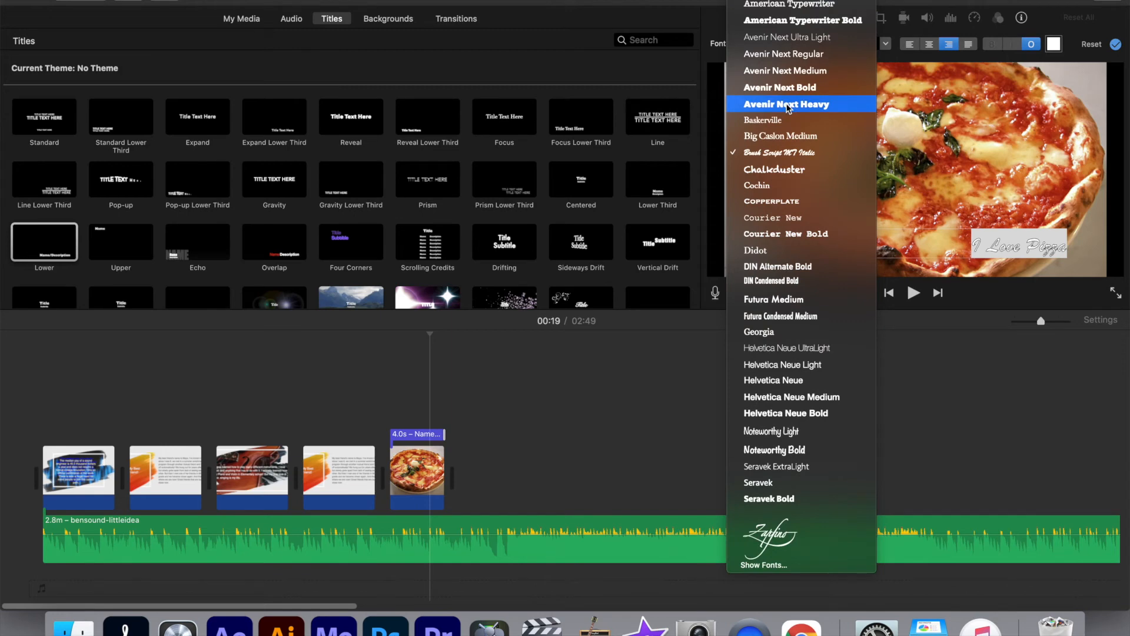
pyautogui.click(782, 85)
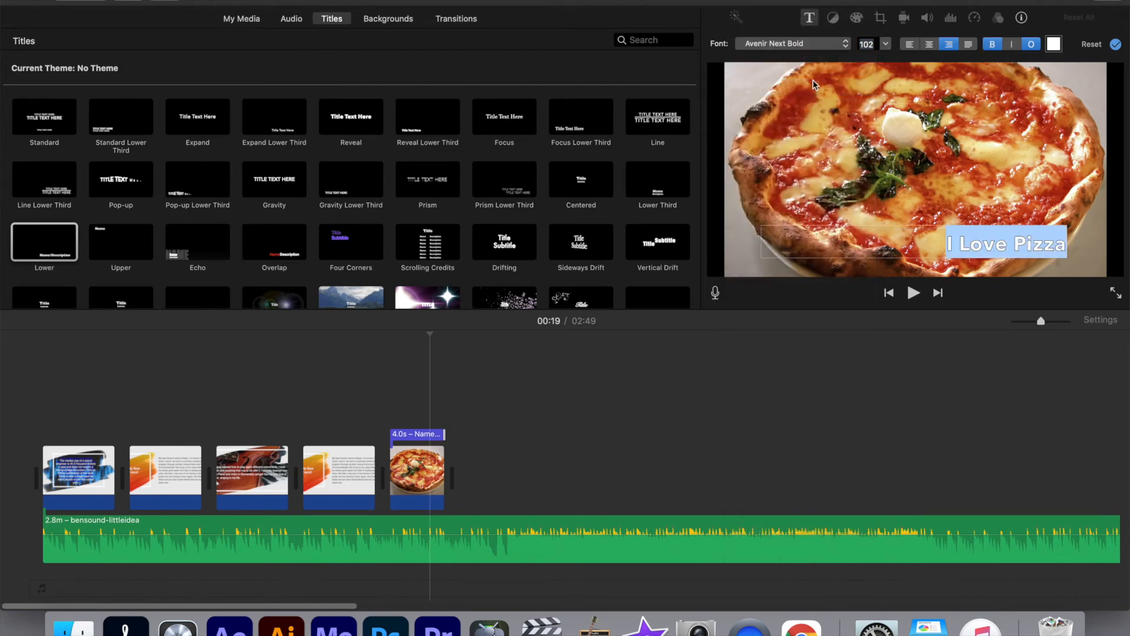
# Change the "I Love Pizza" title text's colour to a light mint green using the colour wheel
pyautogui.click(1053, 43)
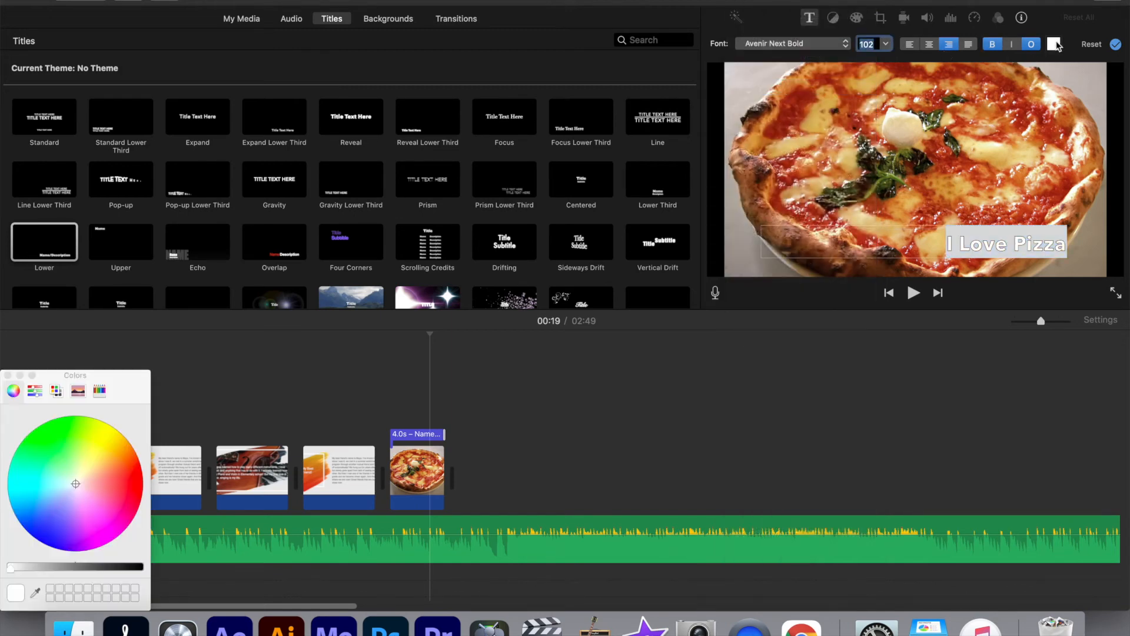
pyautogui.moveTo(122, 383); pyautogui.dragTo(831, 335)
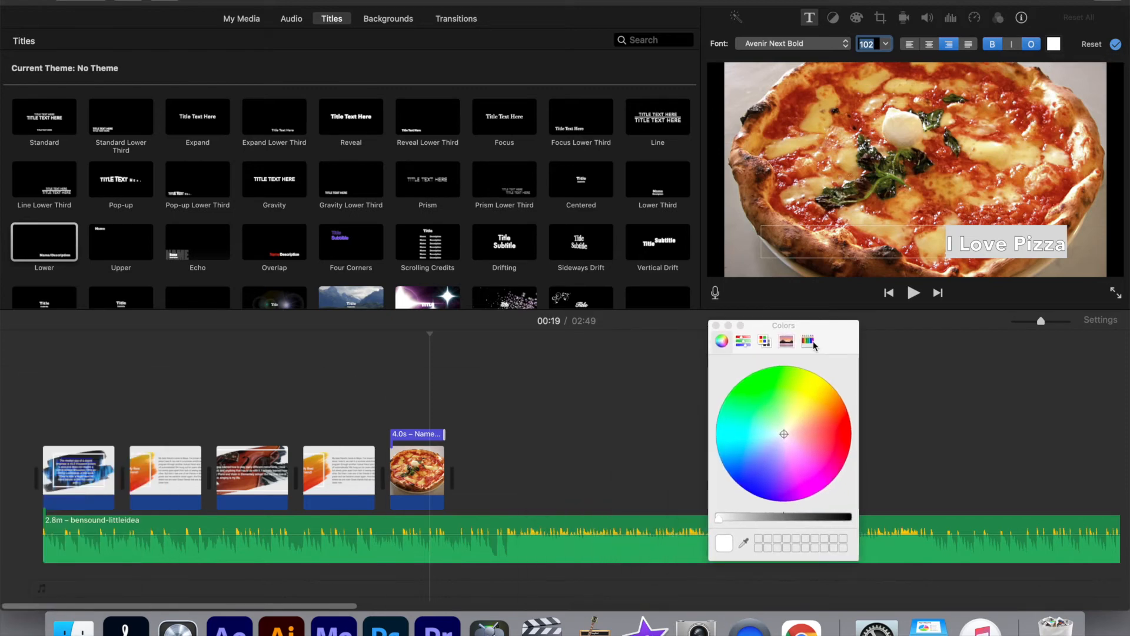
pyautogui.moveTo(749, 450); pyautogui.dragTo(771, 426)
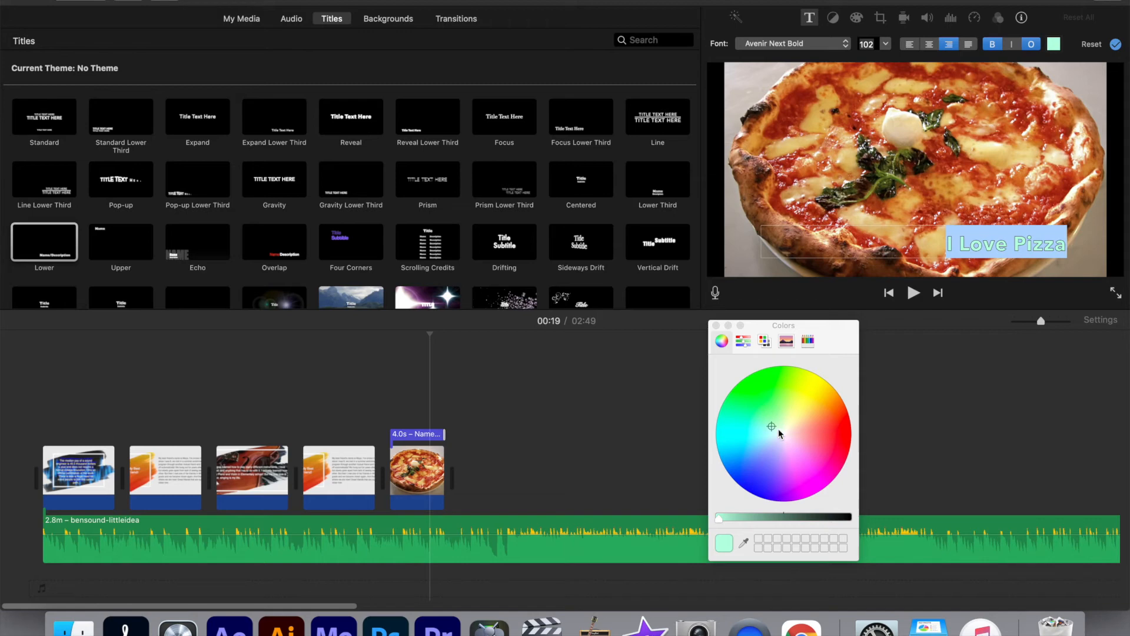
# Look through the colour picker's pencil, slider, palette and wheel modes for the title text
pyautogui.click(807, 340)
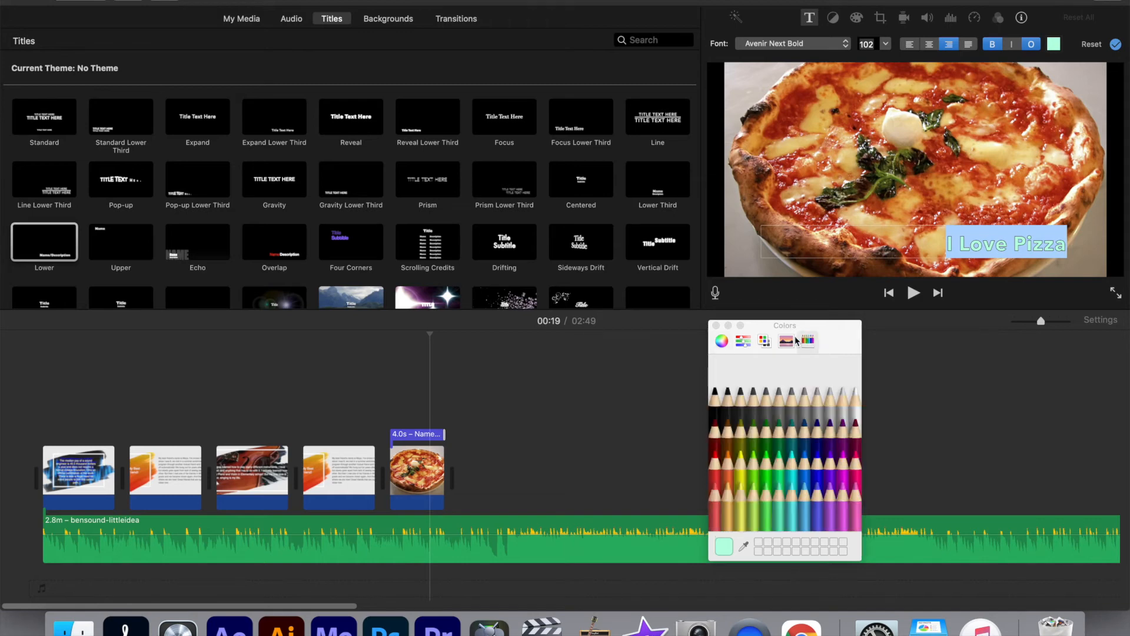
pyautogui.click(747, 344)
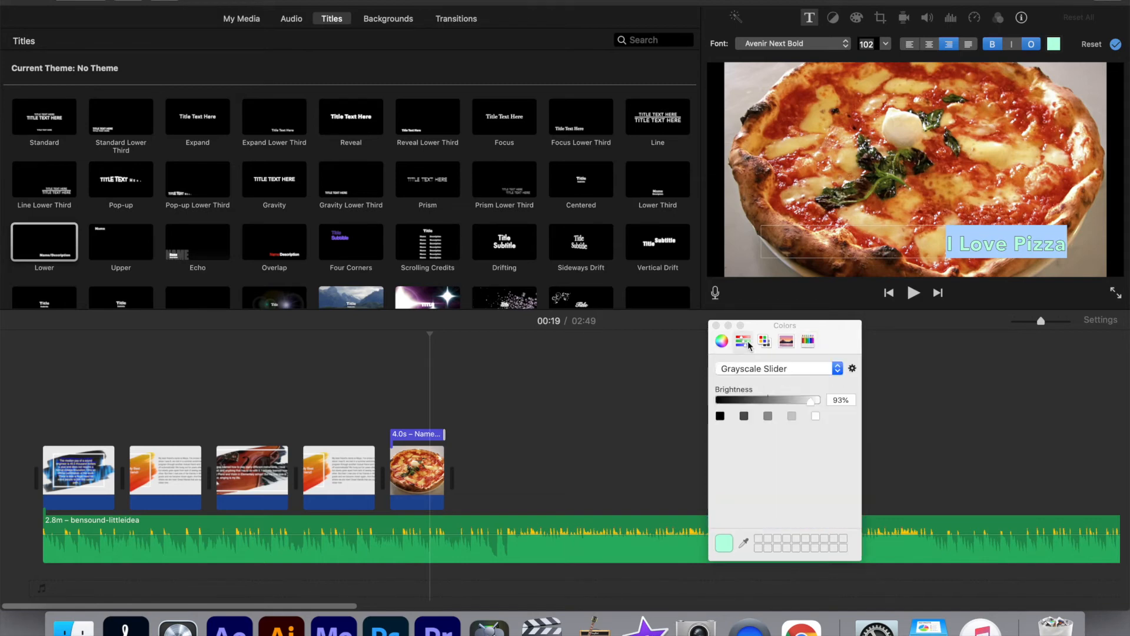
pyautogui.click(765, 344)
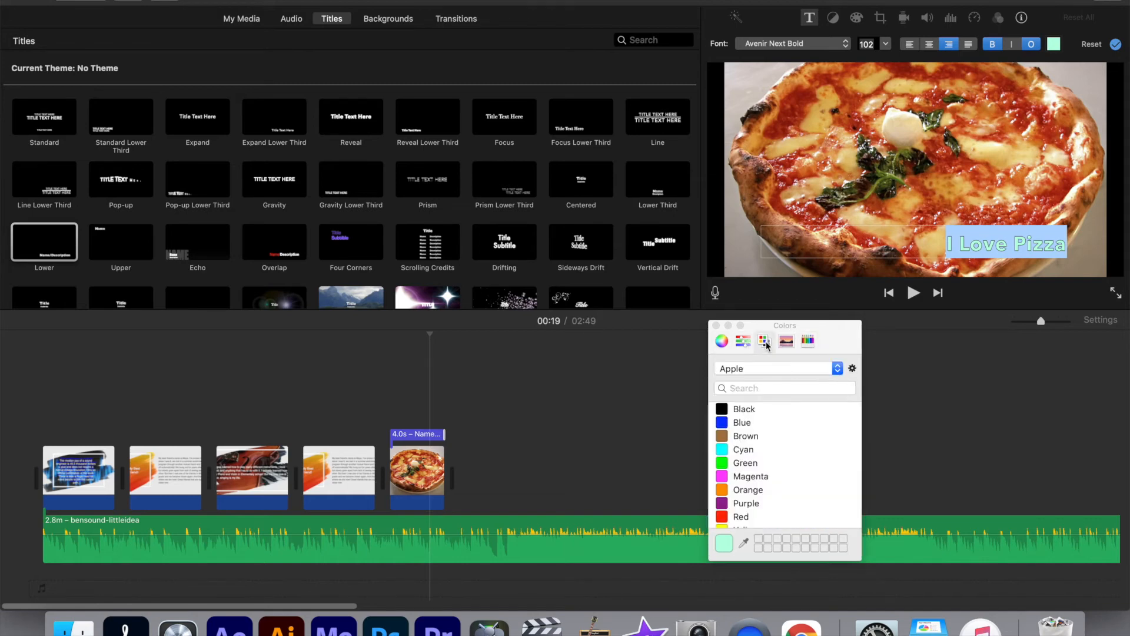
pyautogui.click(722, 341)
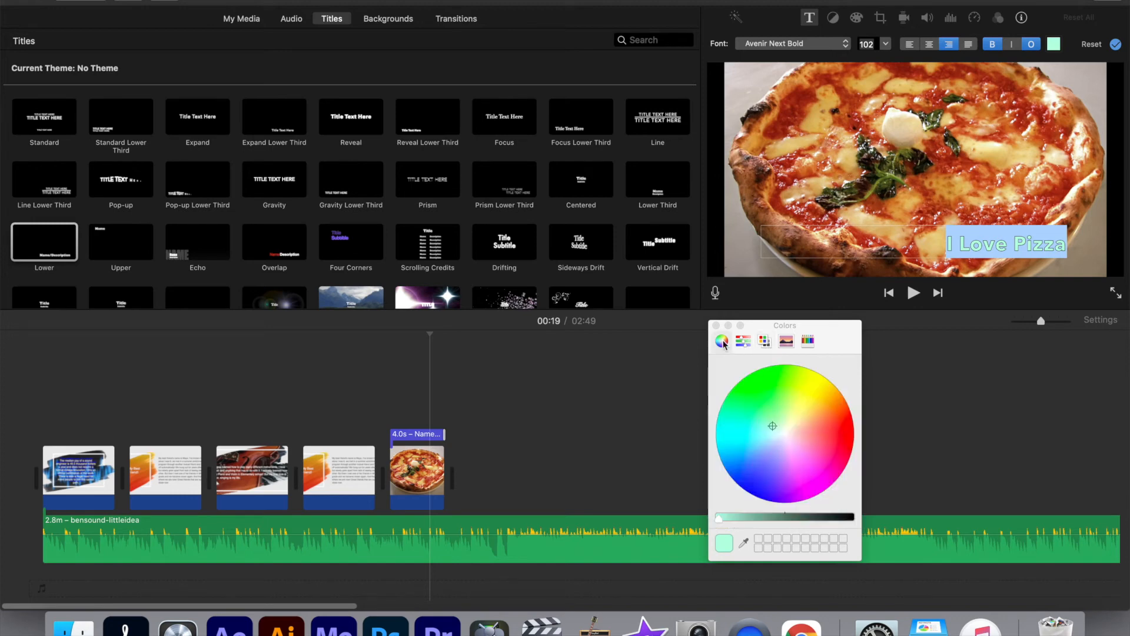
pyautogui.click(810, 341)
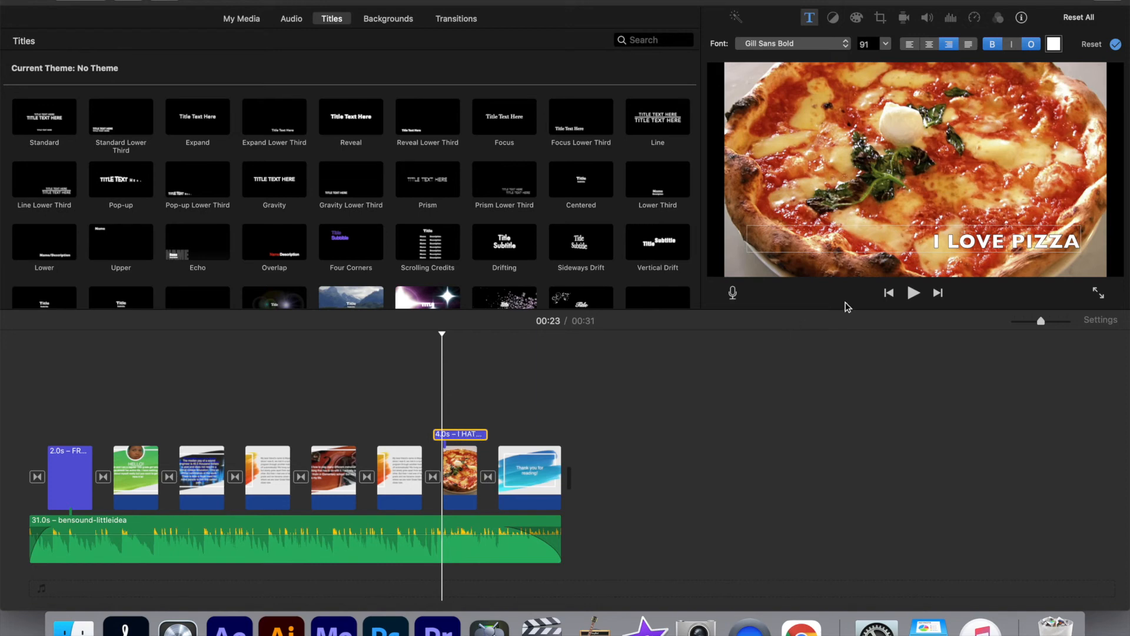
# Try size 124 on the "I LOVE PIZZA" title text, and reset the title to its defaults
pyautogui.doubleClick(965, 241)
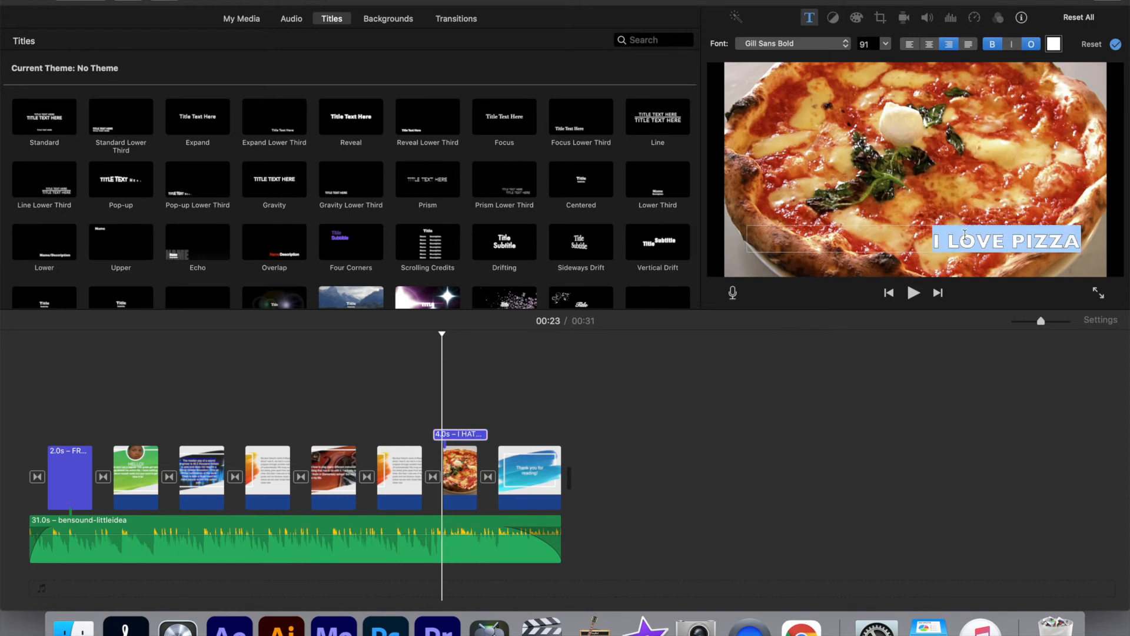
pyautogui.click(885, 45)
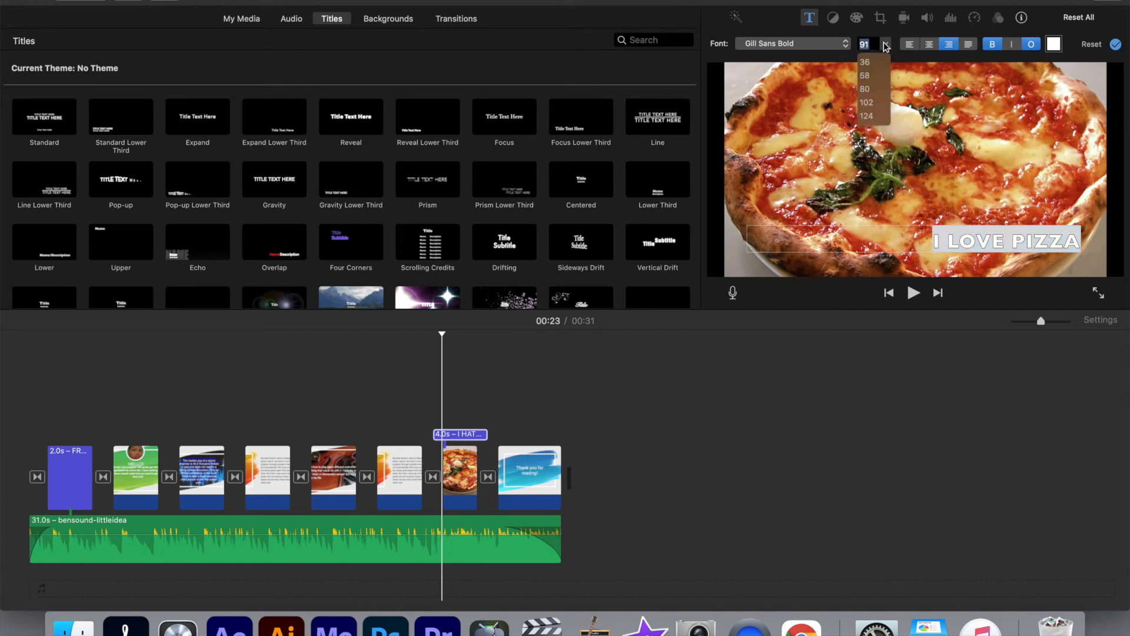
pyautogui.click(874, 116)
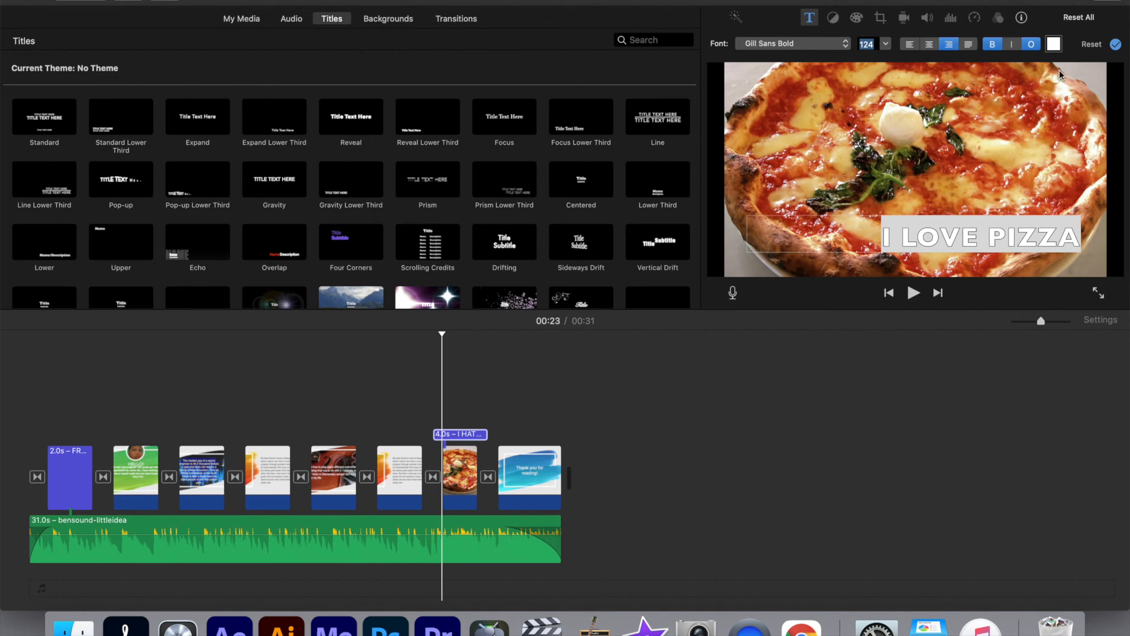
pyautogui.click(1090, 47)
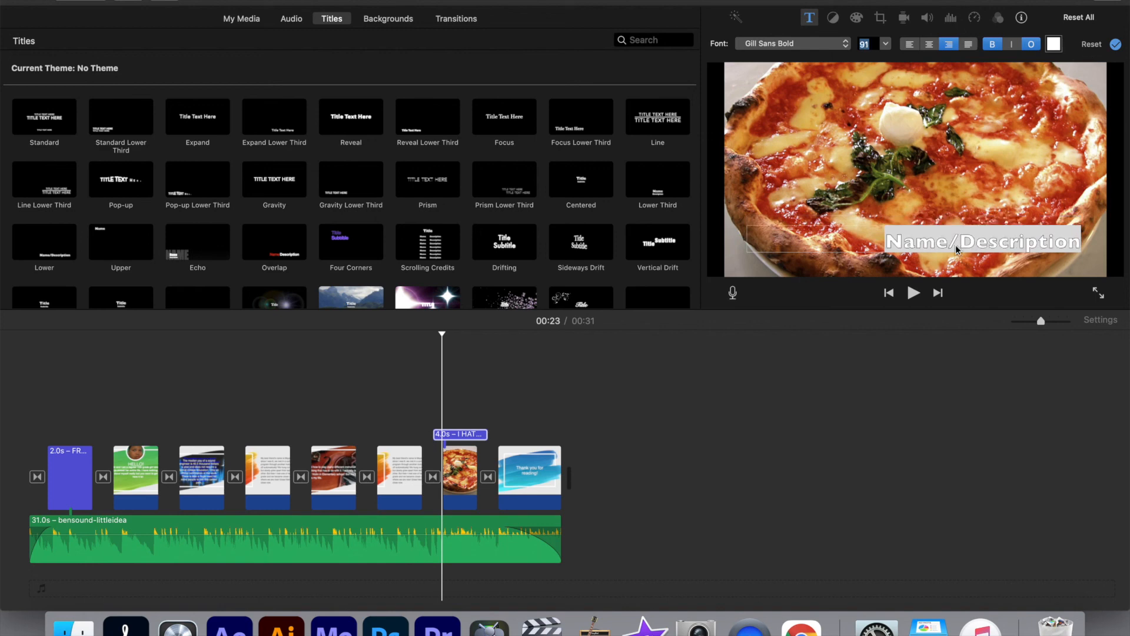
# Replace the title's placeholder text over the pizza clip with "I LOVE PIZZA"
pyautogui.press('BackSpace')
pyautogui.doubleClick(951, 243)
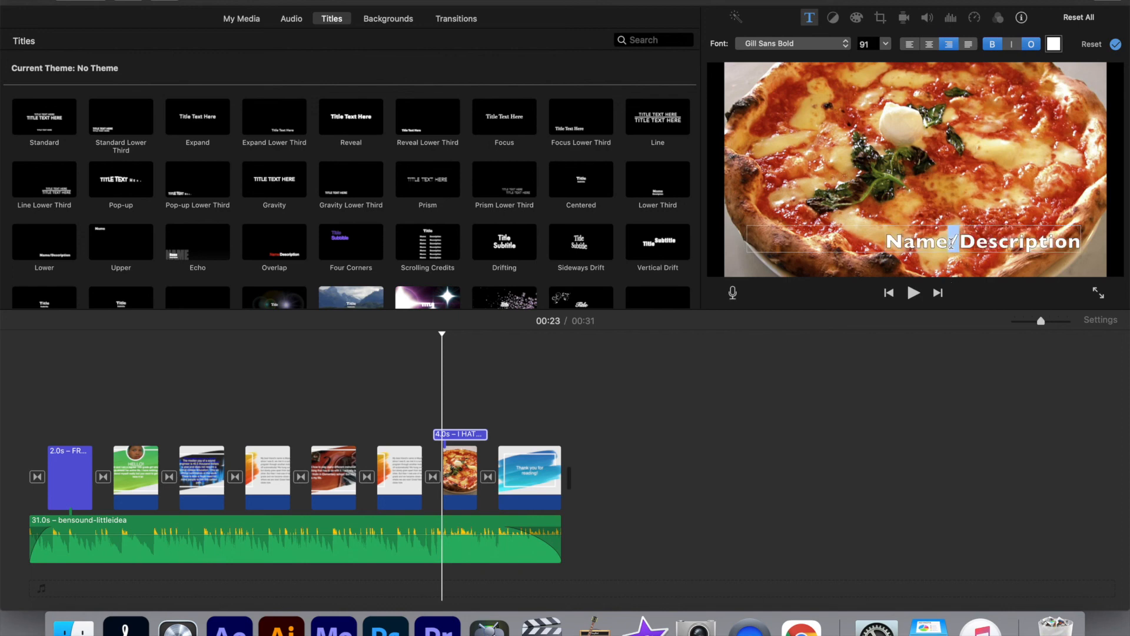
pyautogui.press('super+a')
pyautogui.press('BackSpace')
pyautogui.write('I LOVE PI')
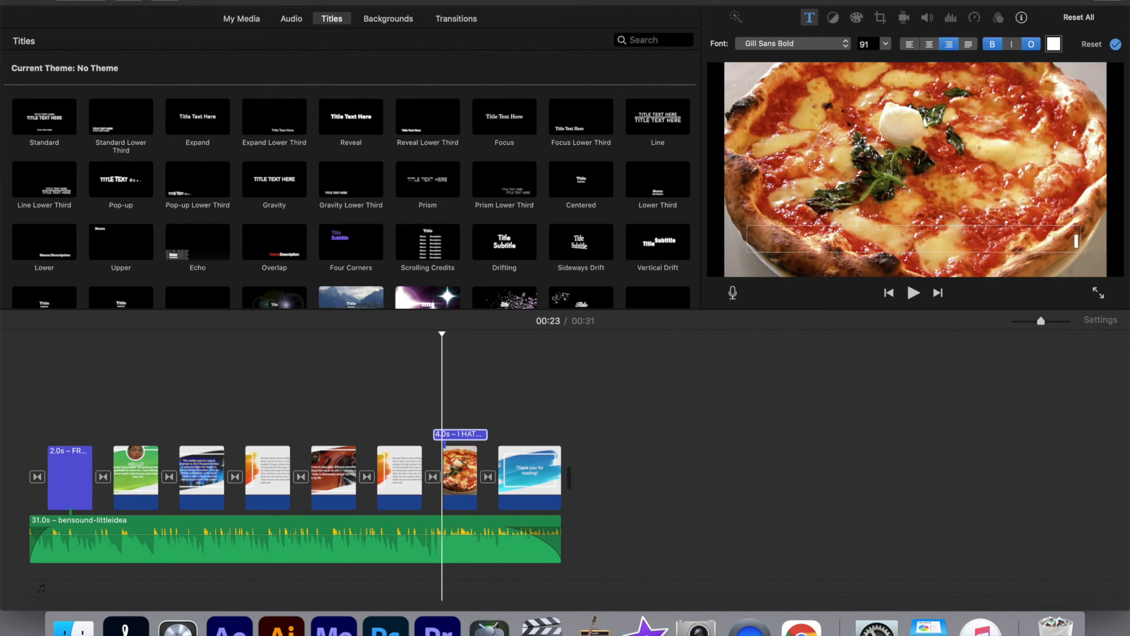
pyautogui.write('ZZA')
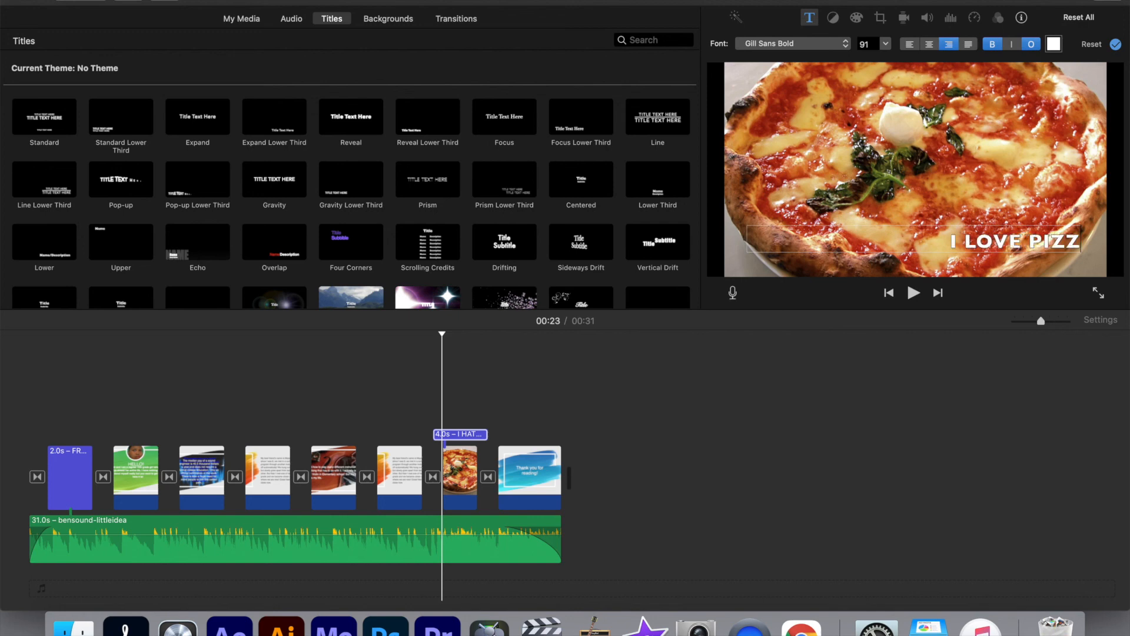
# Set the "I LOVE PIZZA" title text to size 124 and apply the title changes
pyautogui.click(885, 45)
pyautogui.click(872, 115)
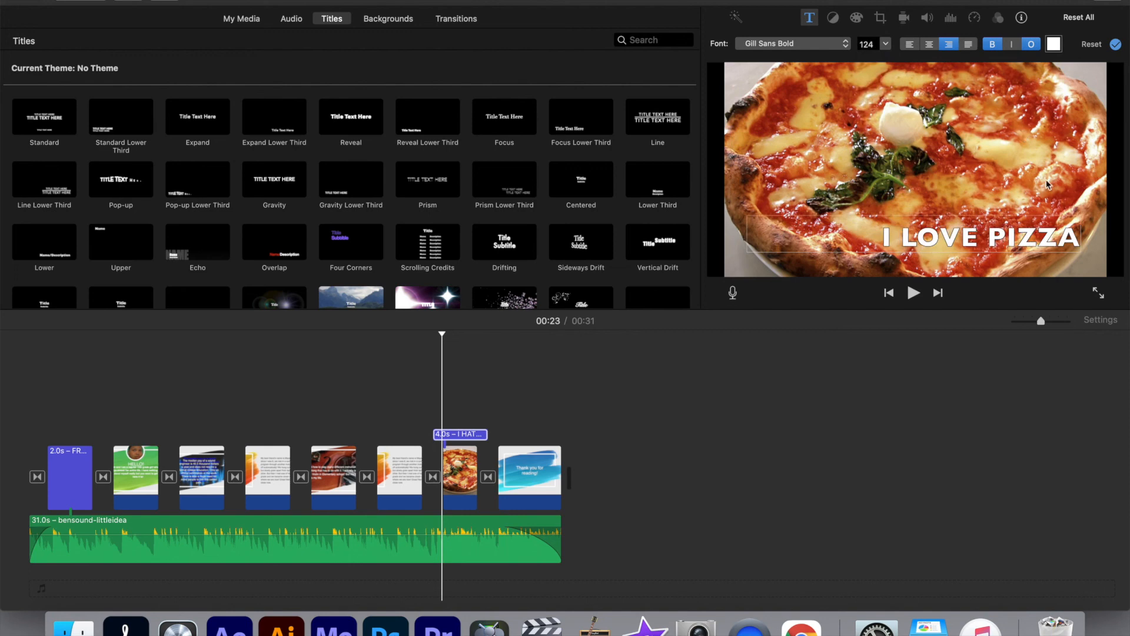
pyautogui.click(1115, 46)
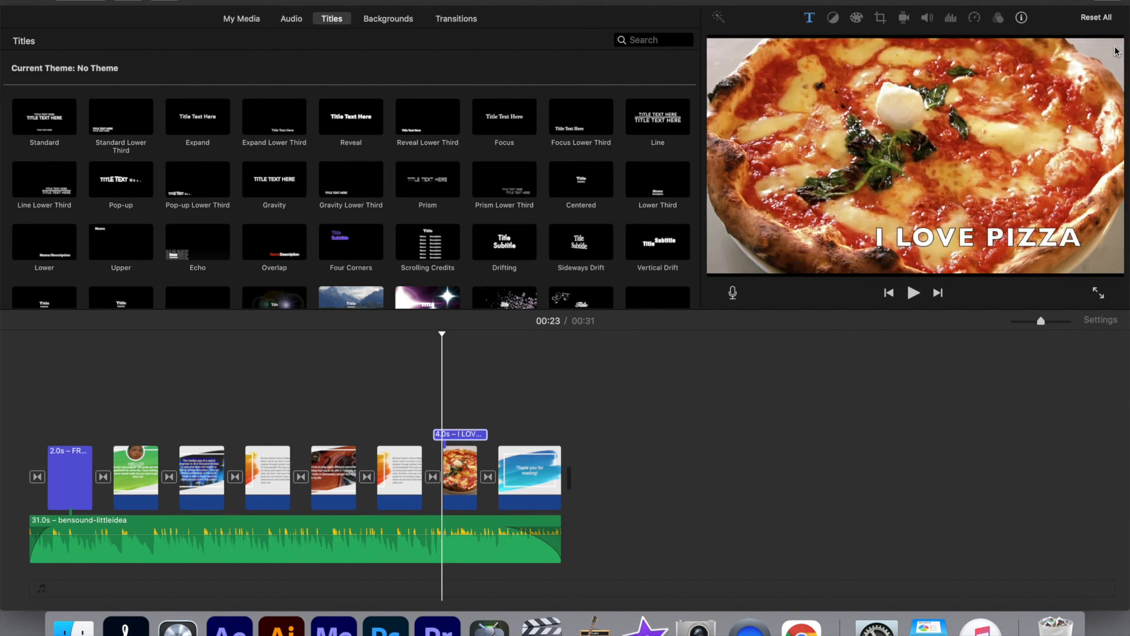